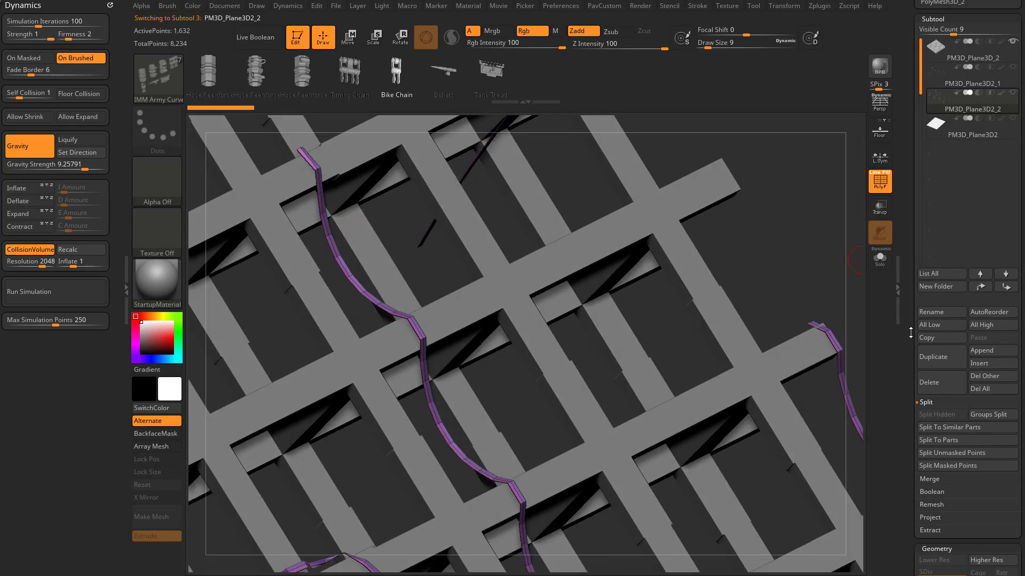
Step: Delete the two strand subtools PM3D_Plane3D2_2 and PM3D_Plane3D2_1, leaving the grid and the flat plane
{"action": "left_click_drag", "start_coordinate": [909, 333], "coordinate": [911, 218]}
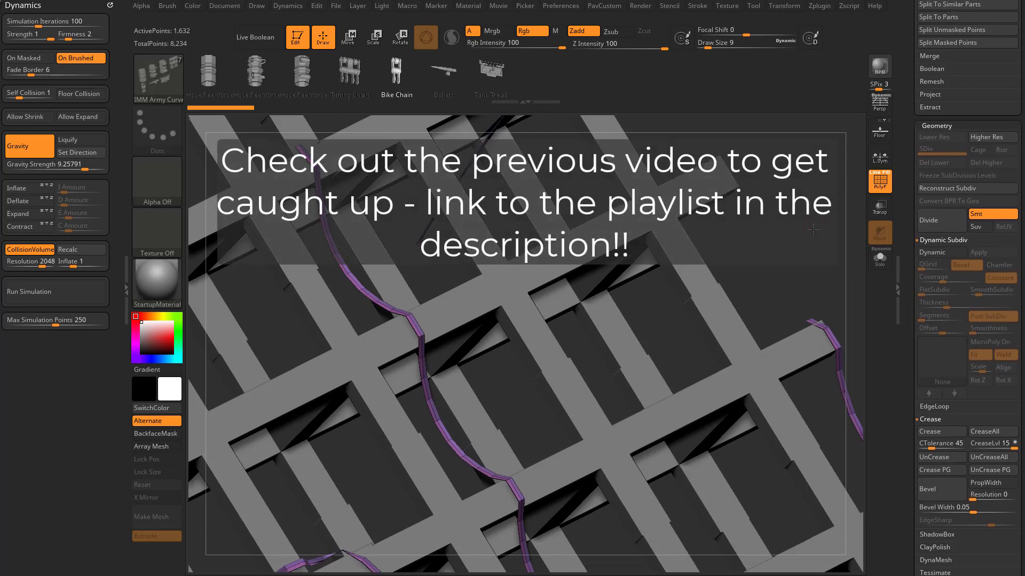
{"action": "left_click_drag", "start_coordinate": [856, 243], "coordinate": [852, 280], "text": "alt"}
{"action": "left_click_drag", "start_coordinate": [901, 226], "coordinate": [895, 367]}
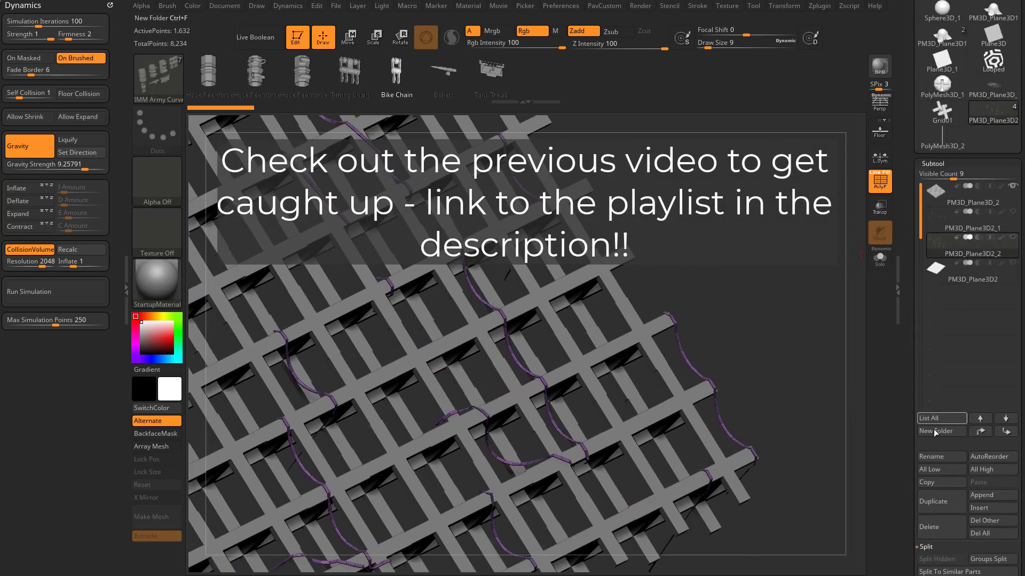
{"action": "left_click", "coordinate": [927, 528]}
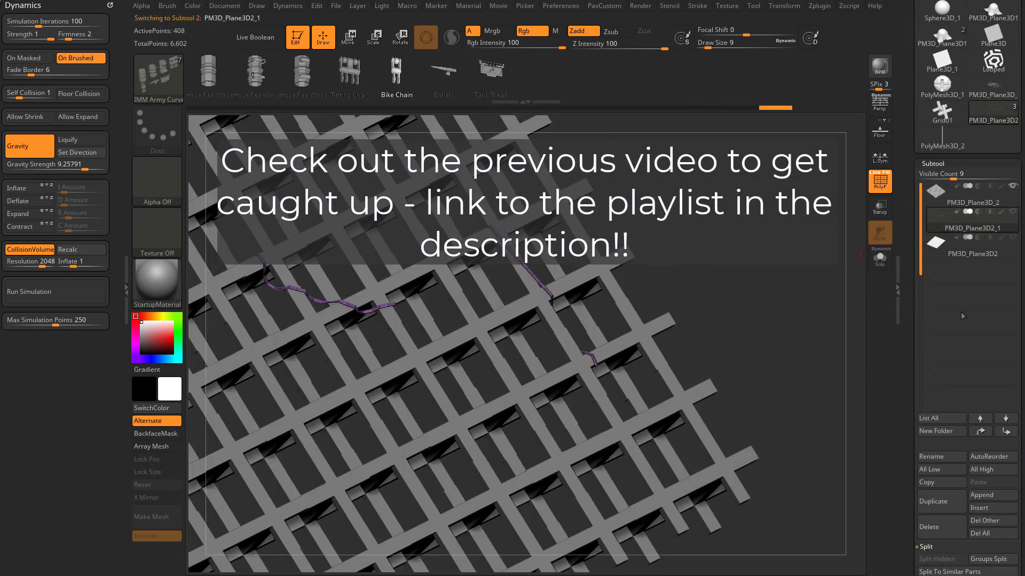
{"action": "left_click", "coordinate": [933, 523]}
Step: With the ZModeler brush, insert PolyMesh3D_2 as a NanoMesh on all polygroup faces of the plane
{"action": "left_click_drag", "start_coordinate": [763, 249], "coordinate": [791, 203], "text": "alt"}
{"action": "mouse_move", "coordinate": [791, 203]}
{"action": "left_mouse_down"}
{"action": "mouse_move", "coordinate": [710, 202]}
{"action": "mouse_move", "coordinate": [738, 275]}
{"action": "left_mouse_up"}
{"action": "key", "text": "s"}
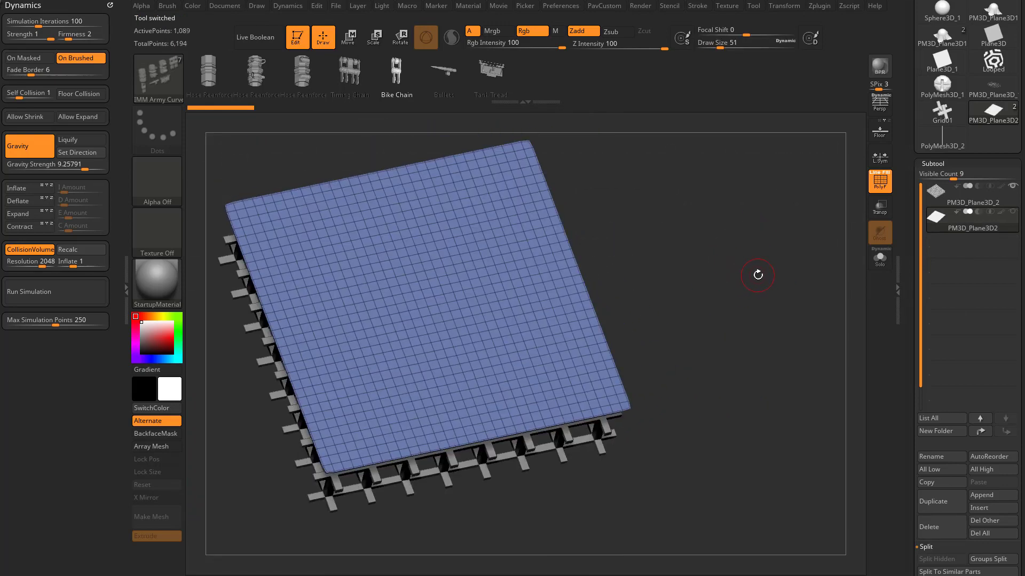
{"action": "key", "text": "b"}
{"action": "key", "text": "z"}
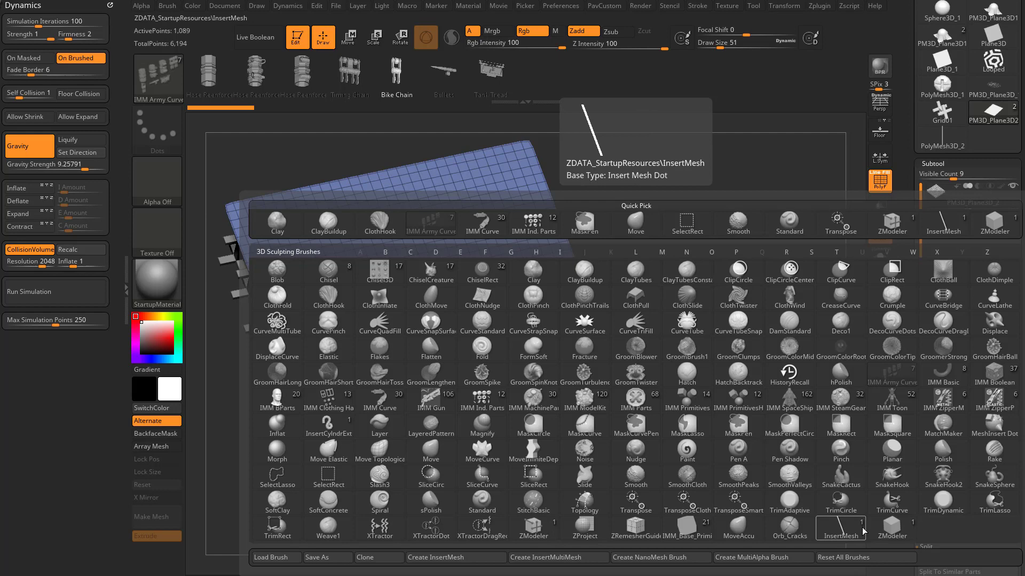
{"action": "key", "text": "m"}
{"action": "left_click_drag", "start_coordinate": [686, 229], "coordinate": [751, 255], "text": "alt"}
{"action": "left_click_drag", "start_coordinate": [706, 200], "coordinate": [556, 320], "text": "alt"}
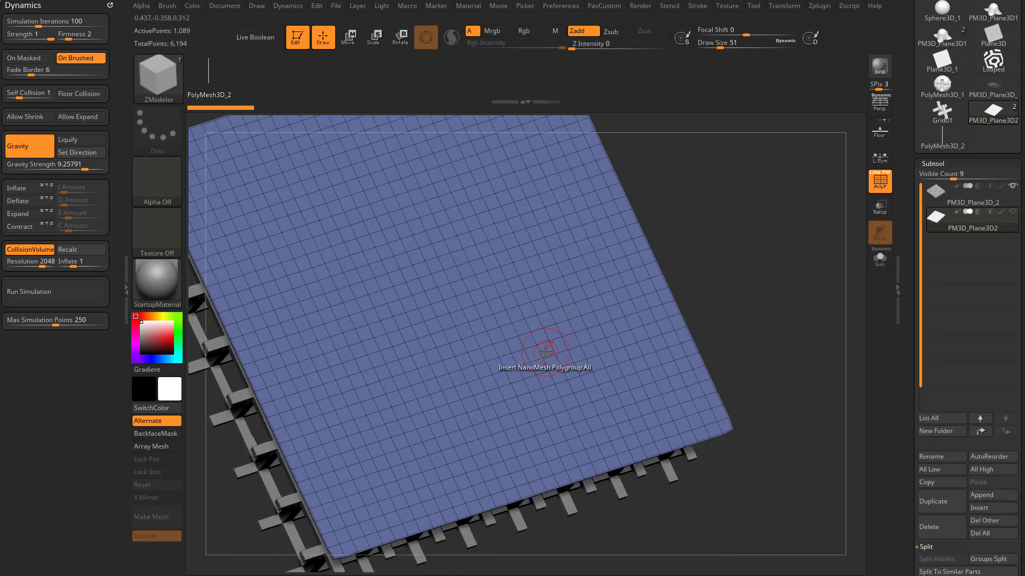
{"action": "key", "text": "space"}
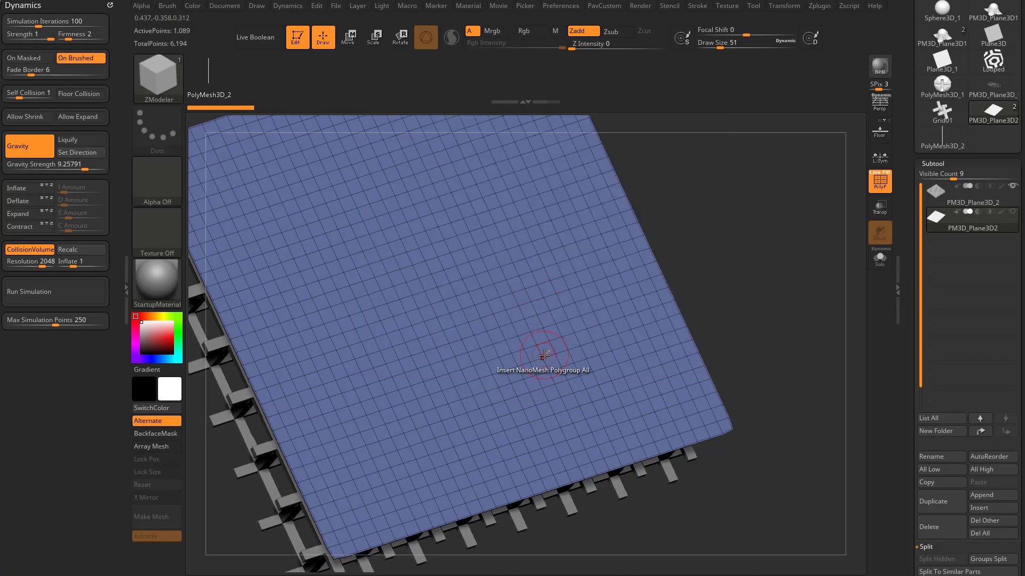
{"action": "key", "text": "space"}
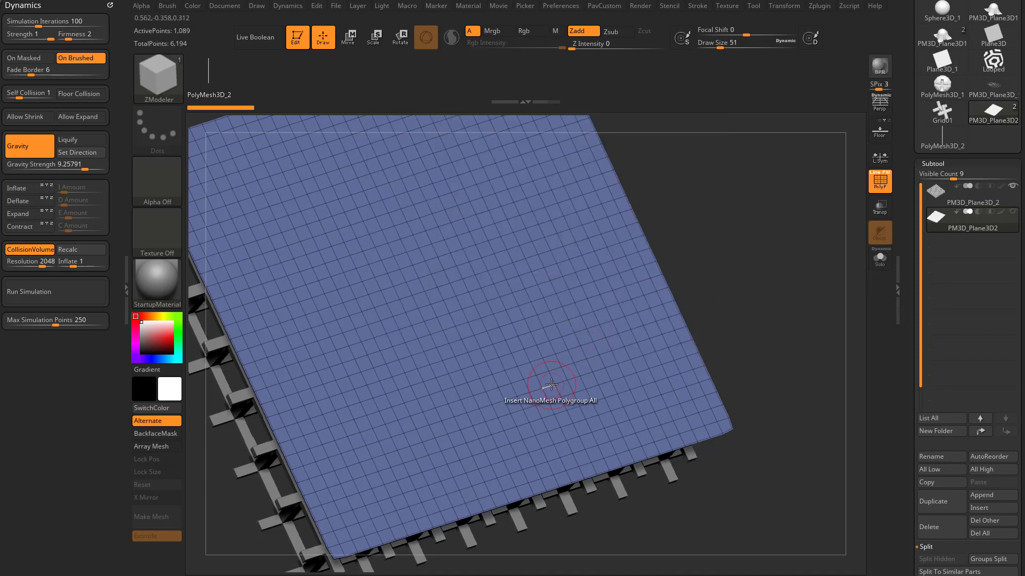
{"action": "left_click", "coordinate": [453, 276]}
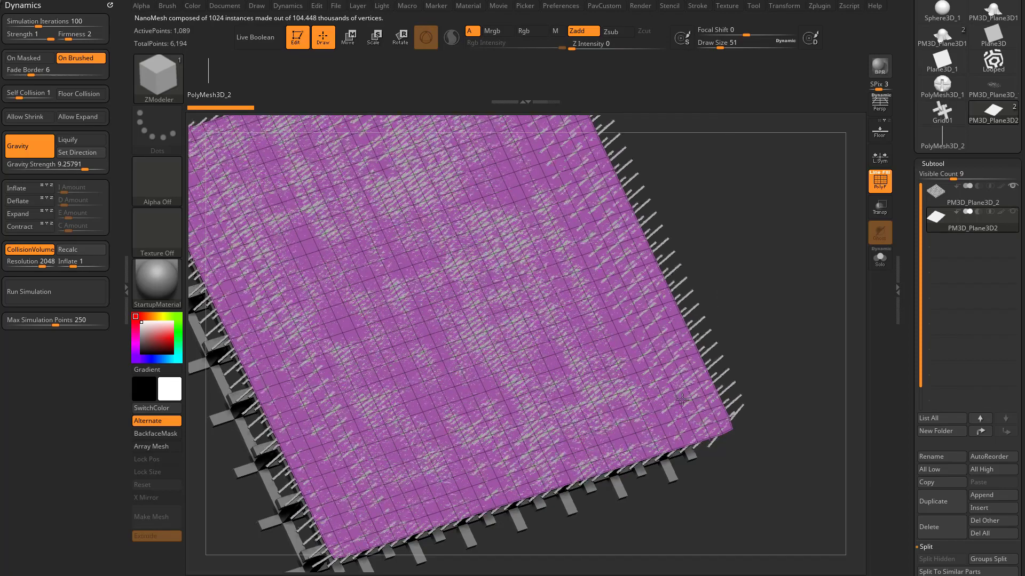
Step: Hide the NanoMesh placement plane and scatter the rods with Random Distribution 0.06122, ZRotation 180 and ZRVar 100
{"action": "left_click_drag", "start_coordinate": [747, 291], "coordinate": [799, 293]}
{"action": "left_click_drag", "start_coordinate": [905, 316], "coordinate": [904, 109]}
{"action": "left_click", "coordinate": [993, 278]}
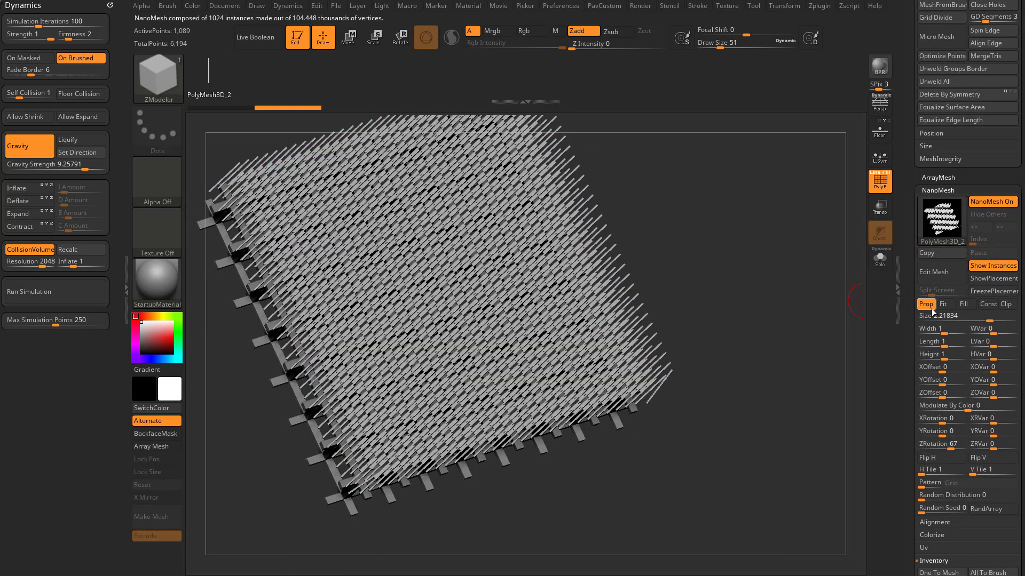
{"action": "left_click_drag", "start_coordinate": [910, 351], "coordinate": [909, 306]}
{"action": "left_click_drag", "start_coordinate": [923, 452], "coordinate": [936, 451]}
{"action": "left_click_drag", "start_coordinate": [939, 399], "coordinate": [1013, 401]}
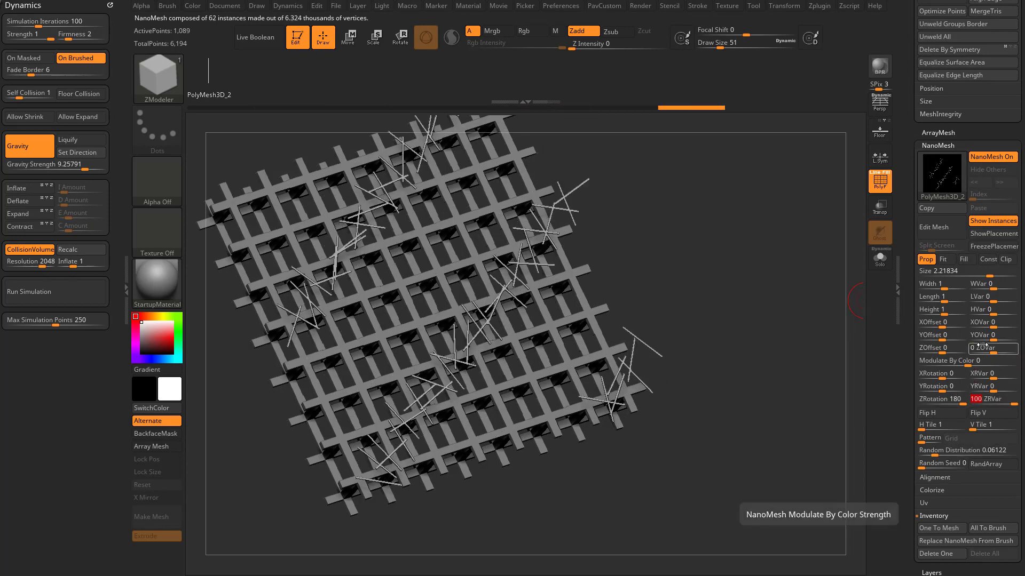
Step: Set the NanoMesh rods' Length to 2.66423 and Width to 3.06421
{"action": "left_click_drag", "start_coordinate": [935, 297], "coordinate": [950, 300]}
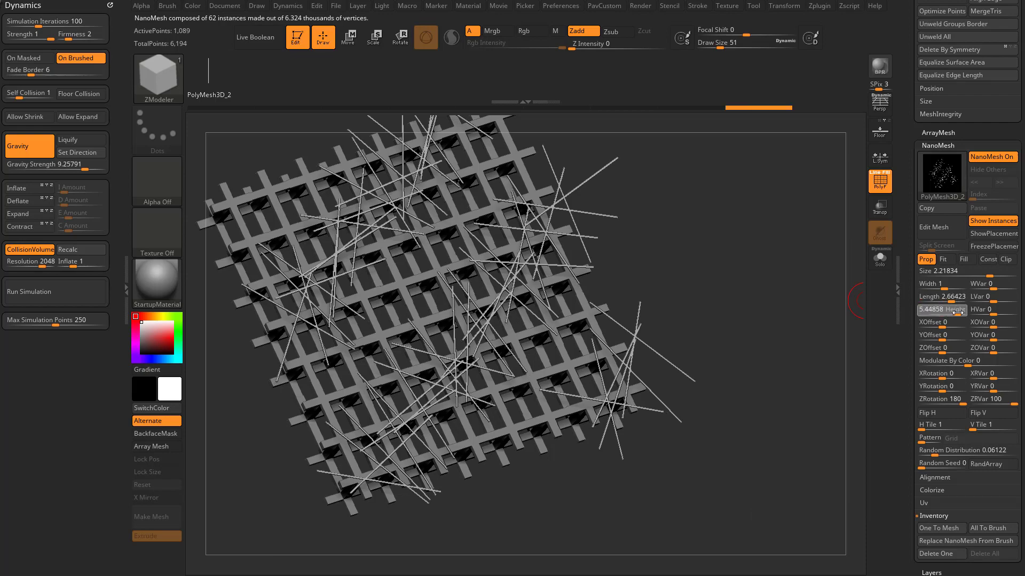
{"action": "key", "text": "ctrl+z"}
{"action": "left_click_drag", "start_coordinate": [948, 289], "coordinate": [952, 289]}
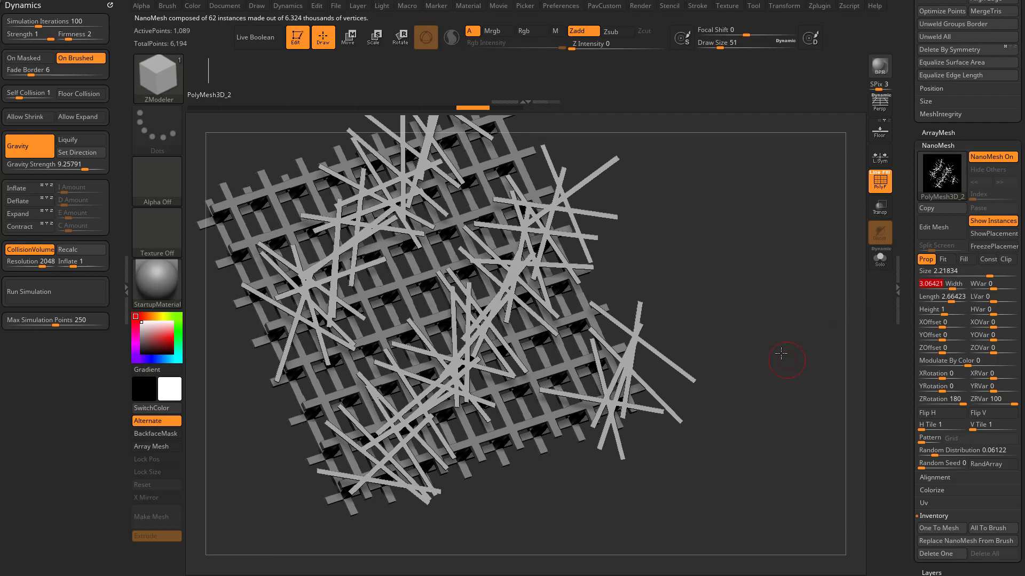
{"action": "mouse_move", "coordinate": [780, 354]}
{"action": "left_mouse_down"}
{"action": "mouse_move", "coordinate": [773, 338]}
{"action": "mouse_move", "coordinate": [809, 317]}
{"action": "mouse_move", "coordinate": [781, 294]}
{"action": "mouse_move", "coordinate": [776, 239]}
{"action": "mouse_move", "coordinate": [778, 314]}
{"action": "mouse_move", "coordinate": [766, 323]}
{"action": "left_mouse_up"}
Step: Reduce the NanoMesh Random Distribution to 0.02006 and convert the instances to real mesh geometry
{"action": "scroll", "coordinate": [964, 392], "scroll_direction": "down", "scroll_amount": 3}
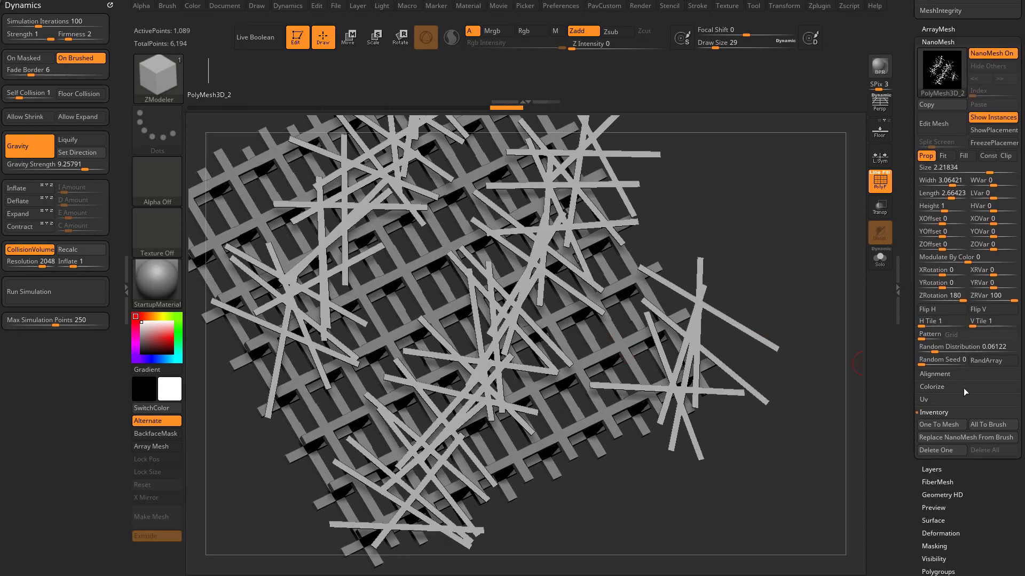
{"action": "mouse_move", "coordinate": [930, 348]}
{"action": "left_mouse_down"}
{"action": "mouse_move", "coordinate": [920, 350]}
{"action": "mouse_move", "coordinate": [934, 349]}
{"action": "left_mouse_up"}
{"action": "mouse_move", "coordinate": [822, 351]}
{"action": "left_mouse_down"}
{"action": "mouse_move", "coordinate": [817, 325]}
{"action": "mouse_move", "coordinate": [829, 338]}
{"action": "left_mouse_up"}
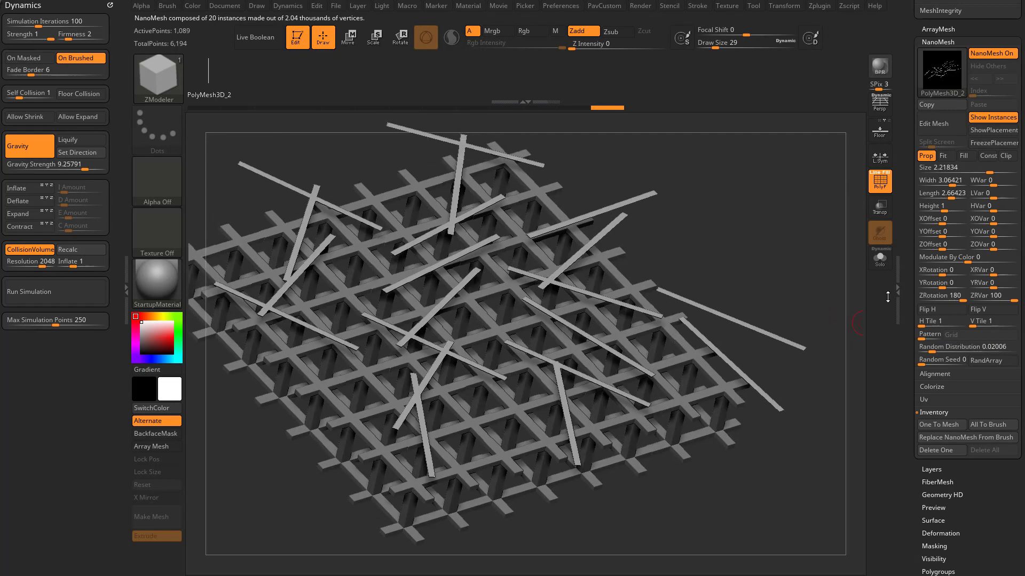
{"action": "left_click", "coordinate": [938, 426]}
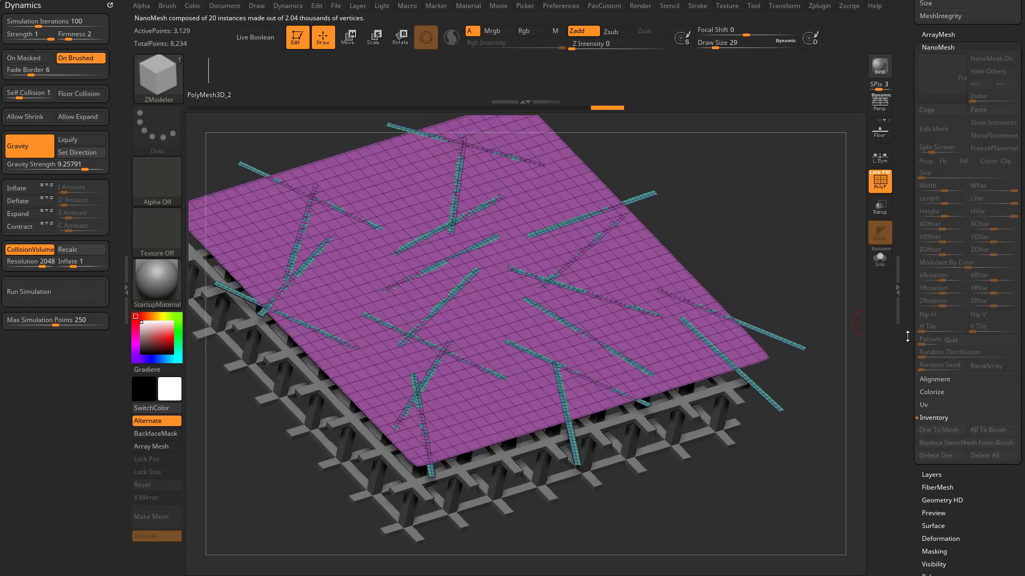
Step: Isolate the plane's polygroup, invert visibility to show only the strips, and delete the hidden plane
{"action": "scroll", "coordinate": [903, 424], "scroll_direction": "up", "scroll_amount": 8}
{"action": "left_click_drag", "start_coordinate": [904, 424], "coordinate": [903, 415]}
{"action": "left_click", "coordinate": [659, 269], "text": "ctrl+shift"}
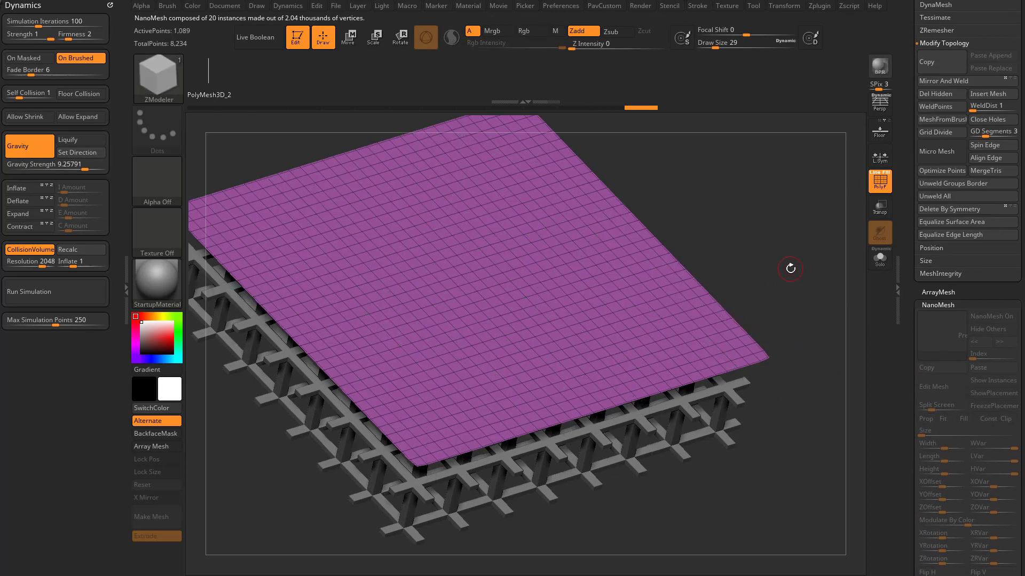
{"action": "key", "text": "ctrl+shift"}
{"action": "left_click_drag", "start_coordinate": [811, 219], "coordinate": [812, 220], "text": "ctrl+shift"}
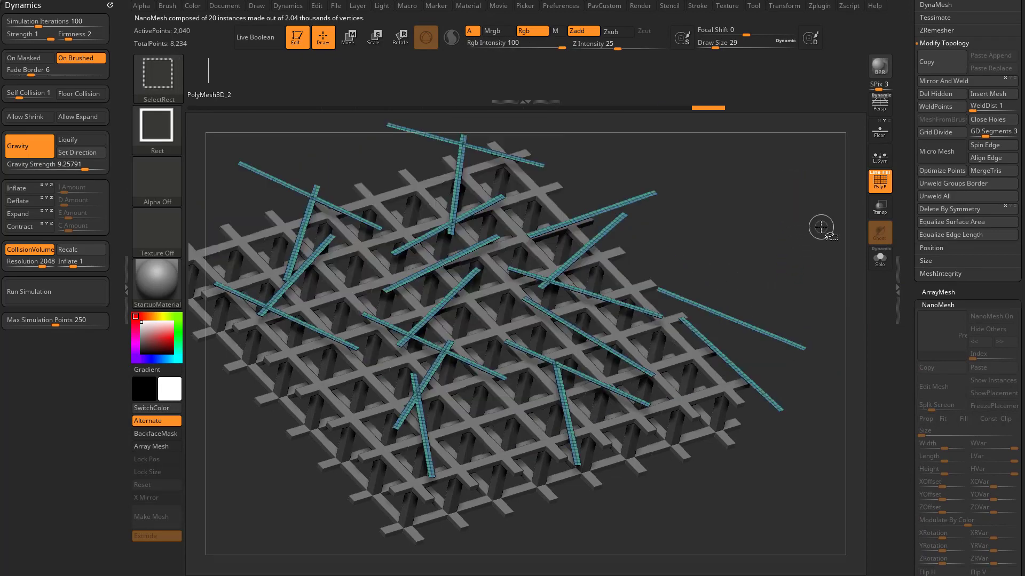
{"action": "key", "text": "3"}
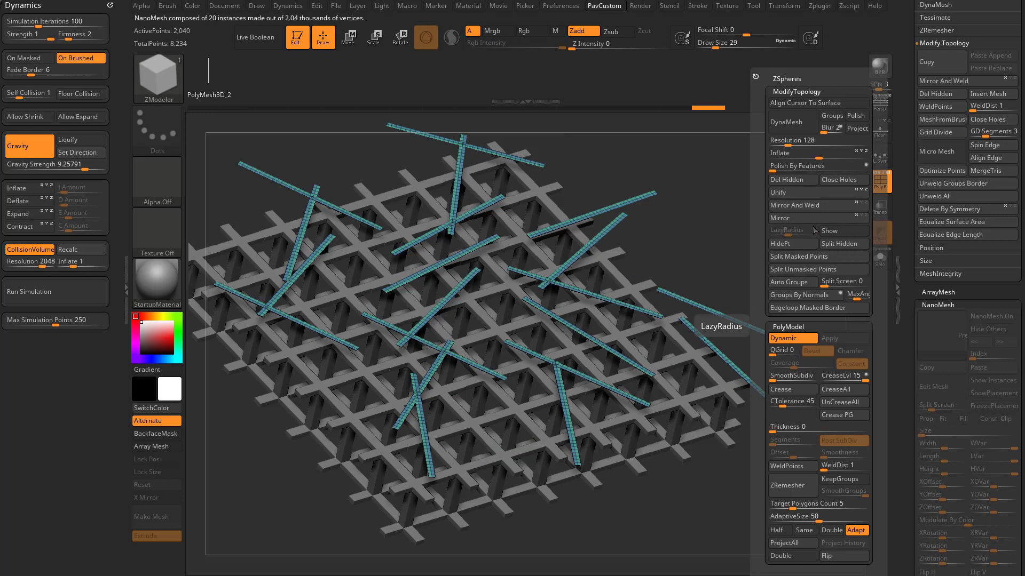
{"action": "left_click", "coordinate": [799, 180]}
Step: Try running the gravity simulation on the strips above the grid
{"action": "scroll", "coordinate": [939, 160], "scroll_direction": "up", "scroll_amount": 5}
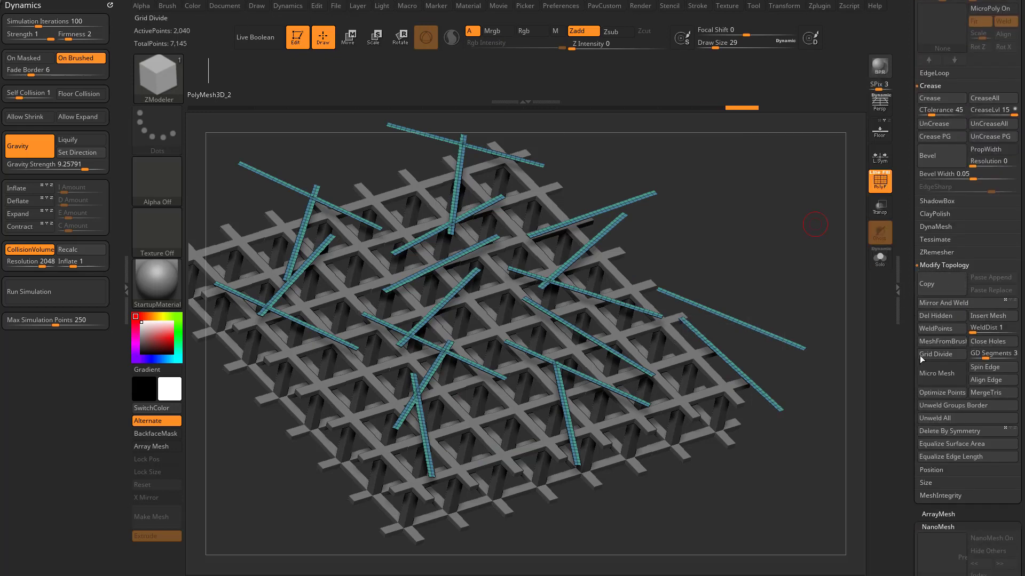
{"action": "left_click_drag", "start_coordinate": [728, 227], "coordinate": [800, 247]}
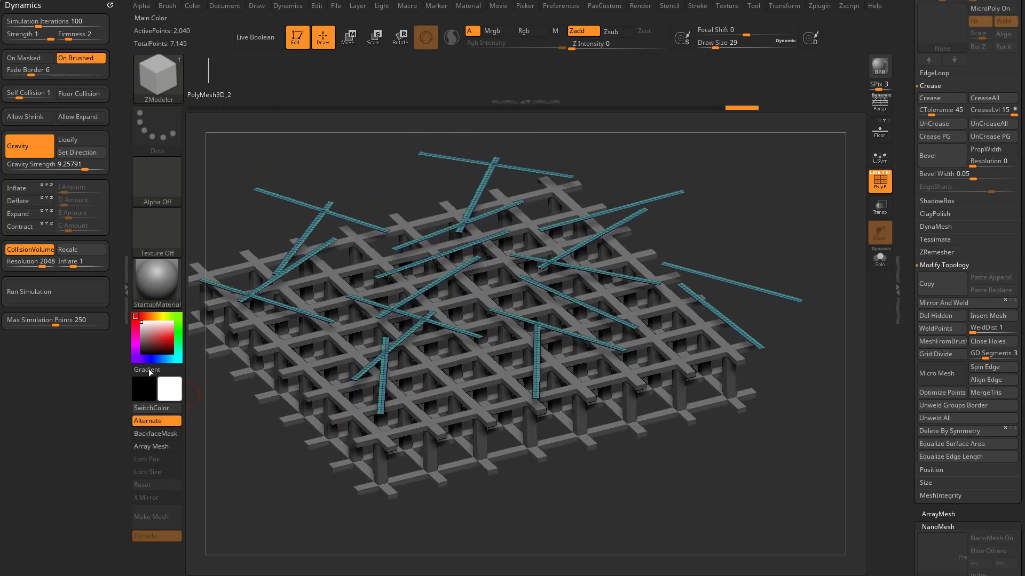
{"action": "left_click", "coordinate": [38, 297]}
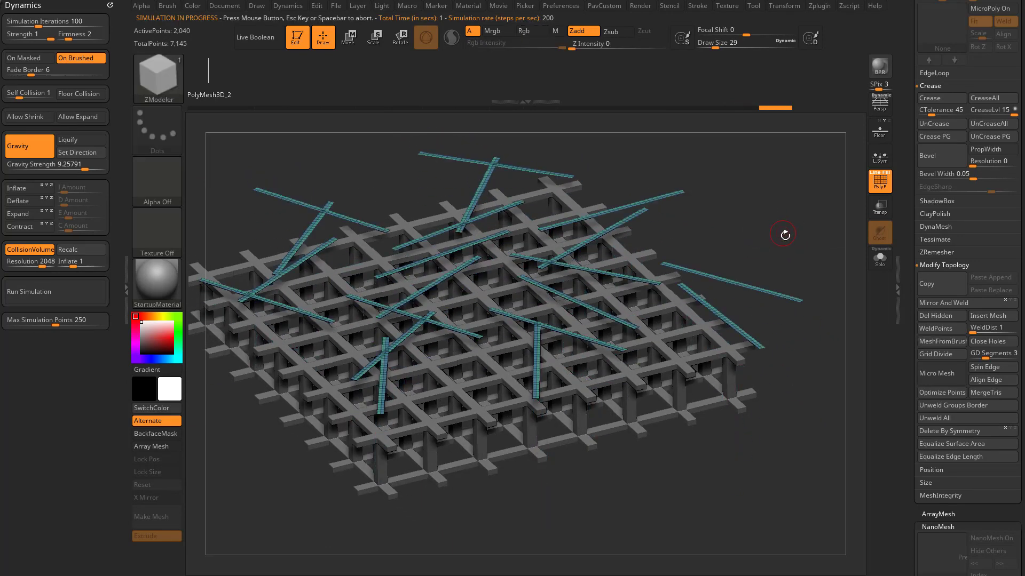
{"action": "left_click_drag", "start_coordinate": [784, 235], "coordinate": [810, 241]}
Step: Turn on MicroPoly in Dynamic Subdiv for the strips and choose the Wire01 pattern
{"action": "left_click_drag", "start_coordinate": [909, 252], "coordinate": [905, 332]}
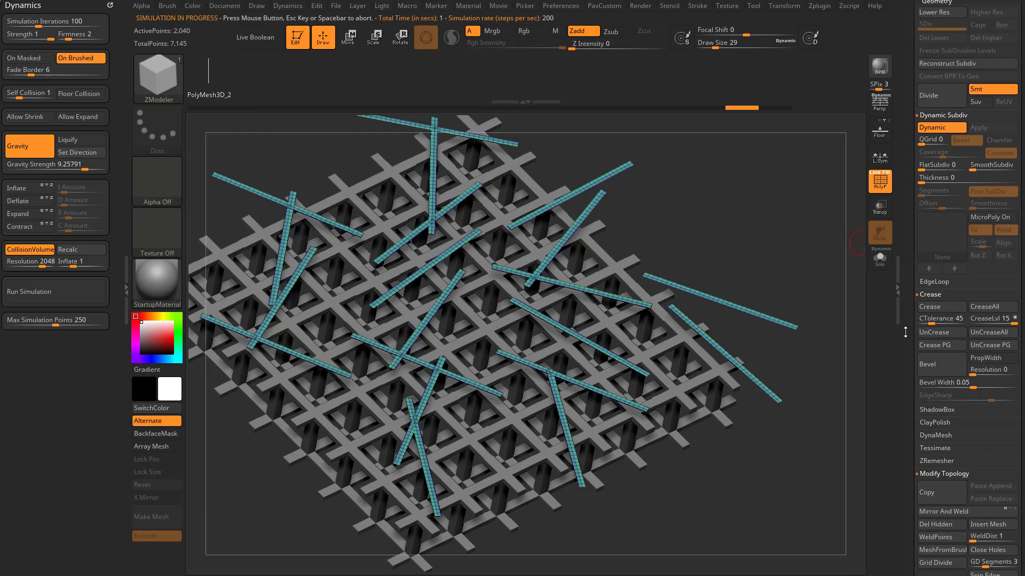
{"action": "left_click_drag", "start_coordinate": [826, 281], "coordinate": [759, 266]}
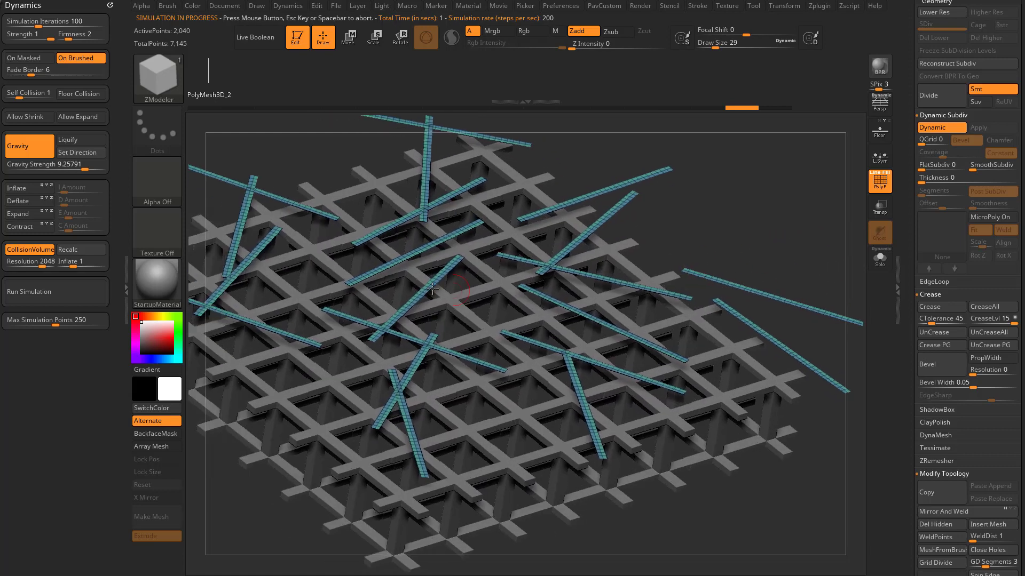
{"action": "left_click_drag", "start_coordinate": [798, 223], "coordinate": [794, 244]}
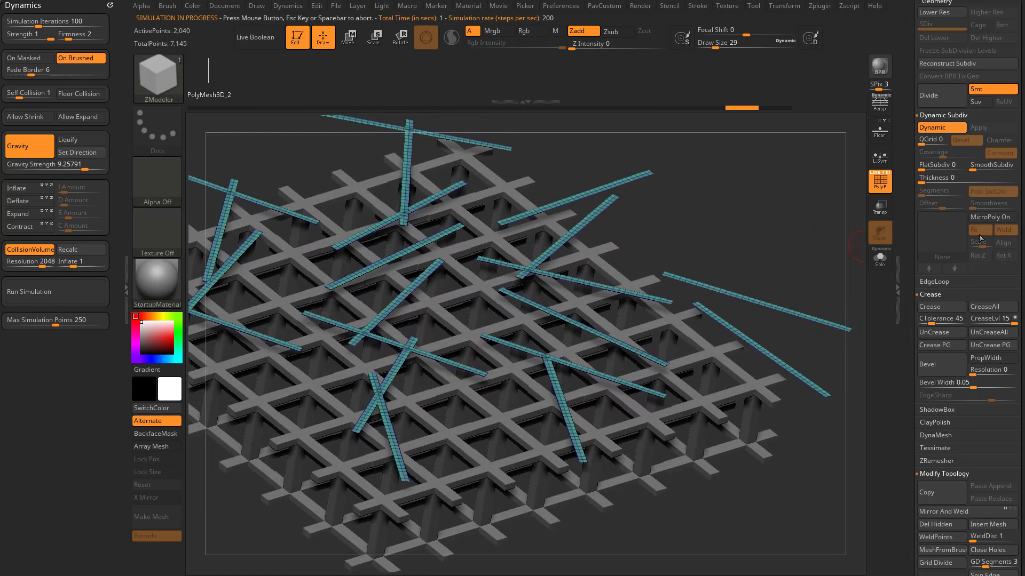
{"action": "left_click", "coordinate": [987, 217]}
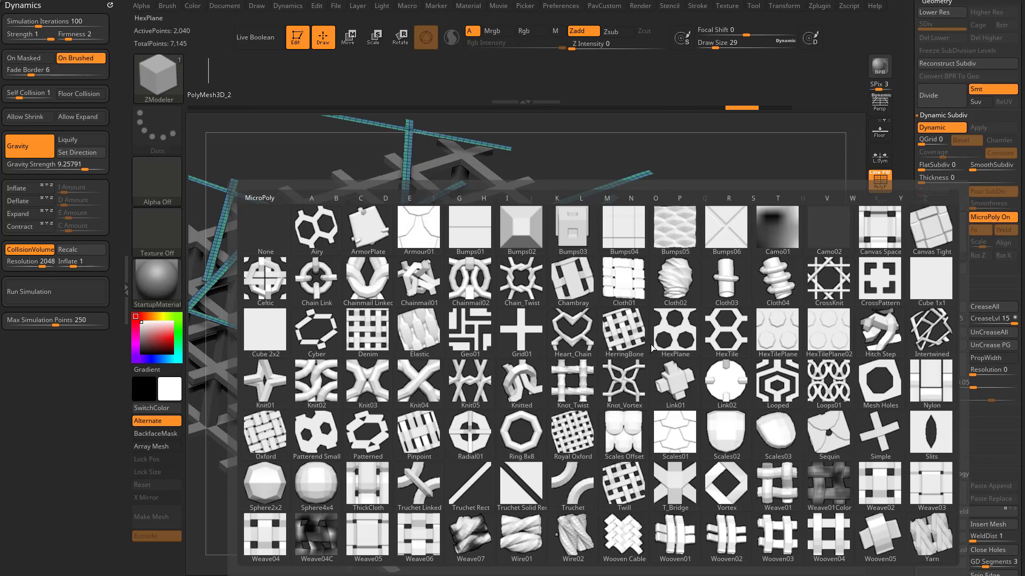
{"action": "left_click", "coordinate": [540, 535]}
{"action": "left_click_drag", "start_coordinate": [794, 341], "coordinate": [841, 292]}
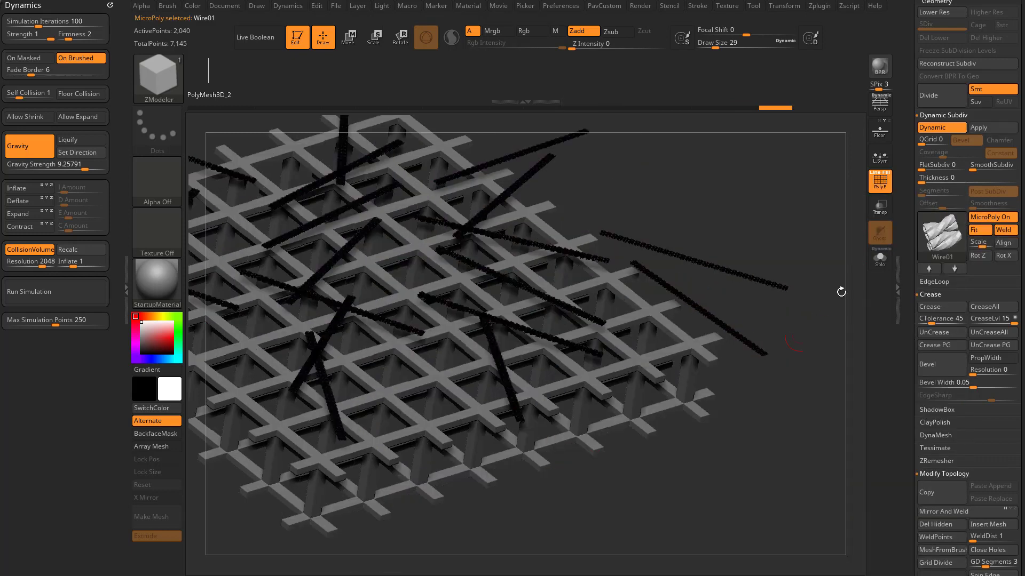
Step: Turn off the polyframe display and rotate the Wire01 MicroPoly around Z so the wires follow the strips
{"action": "left_click", "coordinate": [870, 190]}
{"action": "left_click_drag", "start_coordinate": [858, 209], "coordinate": [819, 319], "text": "alt"}
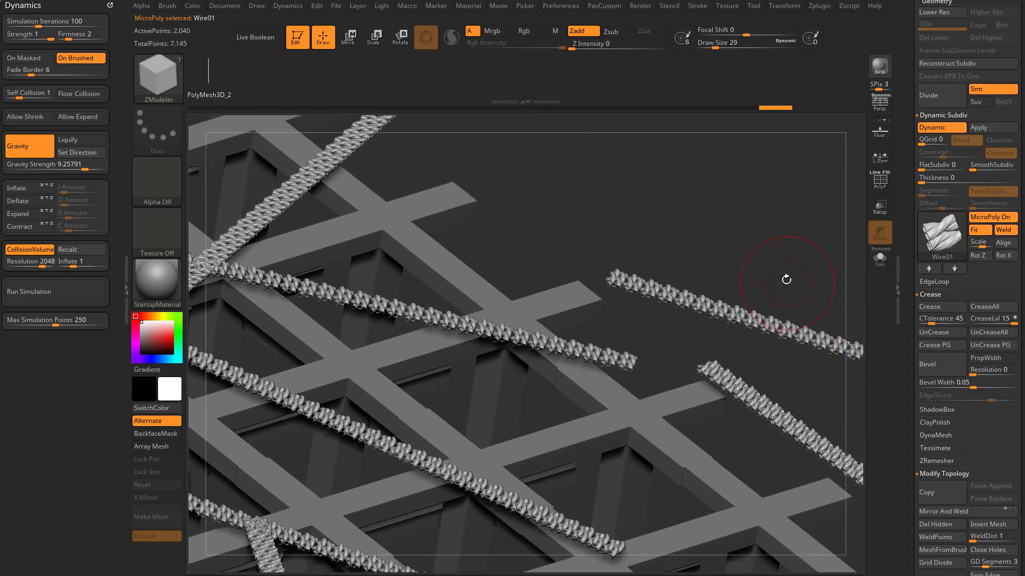
{"action": "left_click_drag", "start_coordinate": [752, 250], "coordinate": [773, 252]}
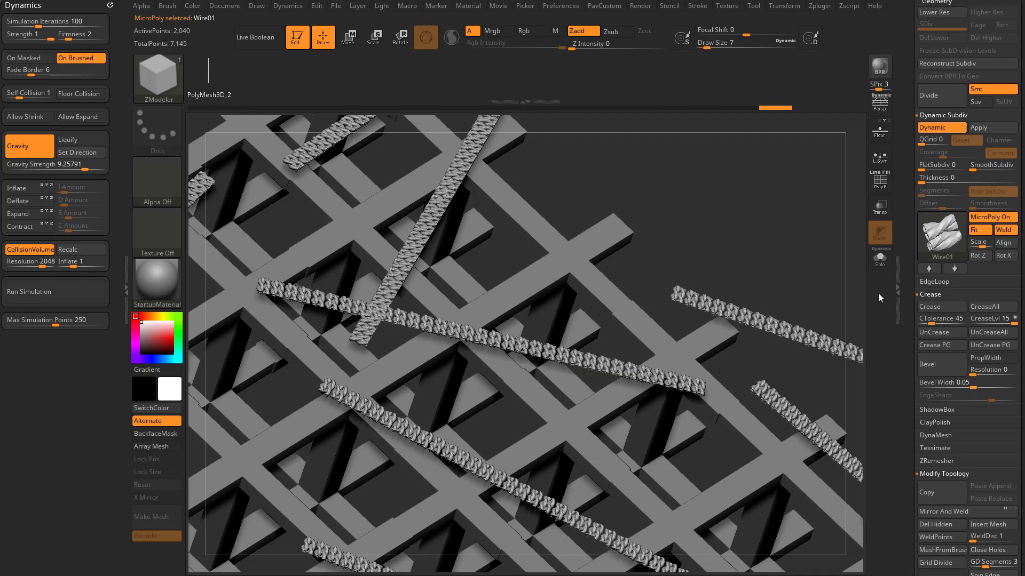
{"action": "left_click", "coordinate": [980, 256]}
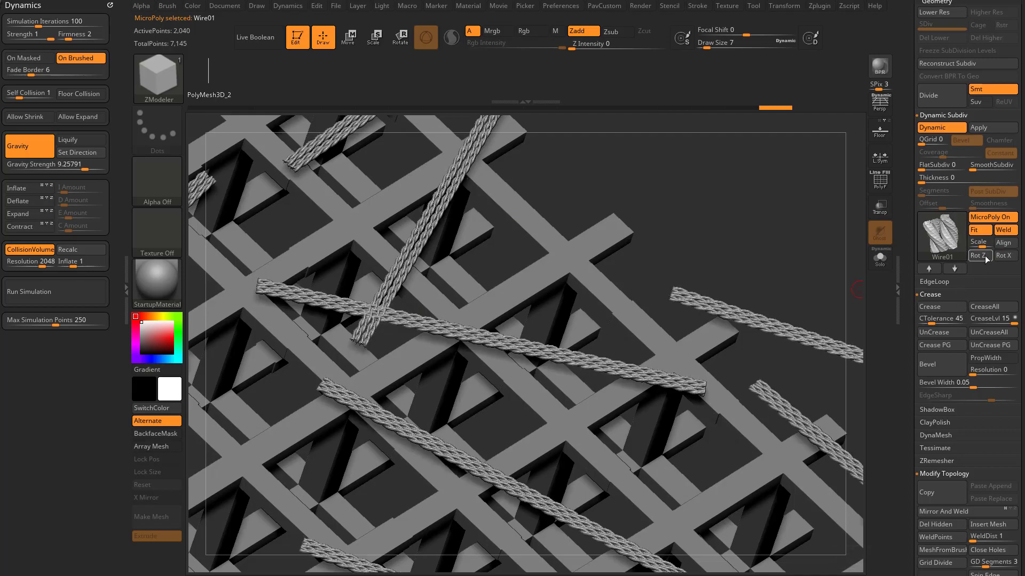
{"action": "left_click_drag", "start_coordinate": [785, 268], "coordinate": [802, 252]}
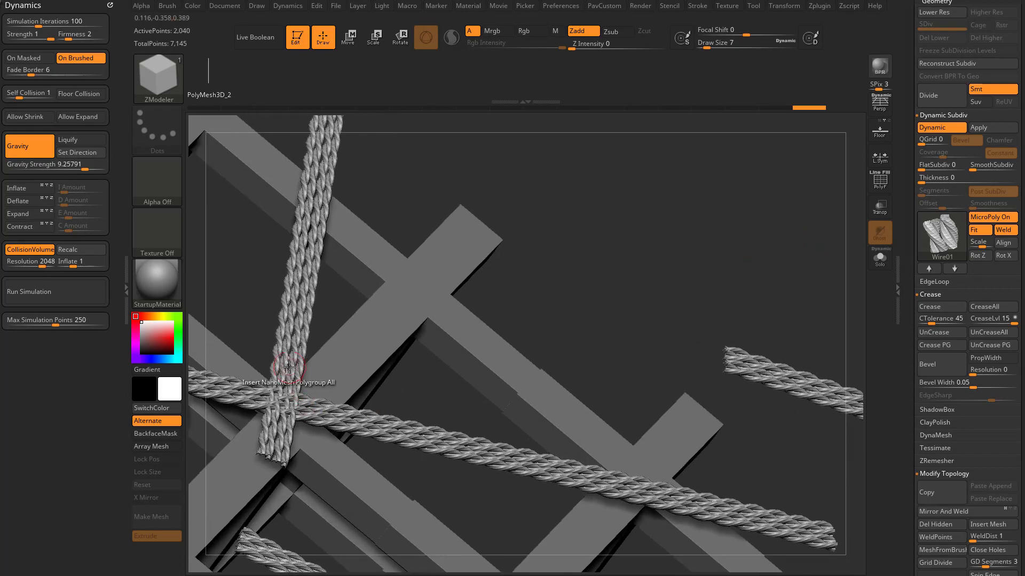
Step: Turn MicroPoly off and show the polyframe to expose the strips' base topology
{"action": "left_click_drag", "start_coordinate": [701, 247], "coordinate": [597, 210], "text": "alt"}
{"action": "mouse_move", "coordinate": [721, 206]}
{"action": "left_mouse_down"}
{"action": "mouse_move", "coordinate": [788, 230]}
{"action": "mouse_move", "coordinate": [724, 241]}
{"action": "mouse_move", "coordinate": [760, 250]}
{"action": "mouse_move", "coordinate": [730, 268]}
{"action": "left_mouse_up"}
{"action": "key", "text": "s"}
{"action": "left_click", "coordinate": [990, 217]}
{"action": "left_click", "coordinate": [879, 182]}
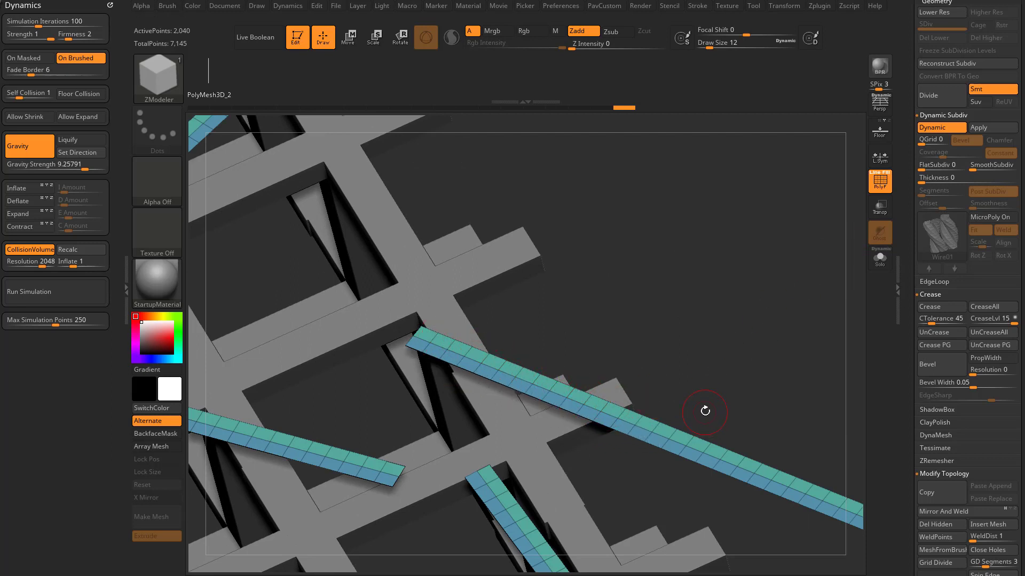
Step: Delete the middle edge loop from several strips with ZModeler, and turn MicroPoly back on
{"action": "key", "text": "space"}
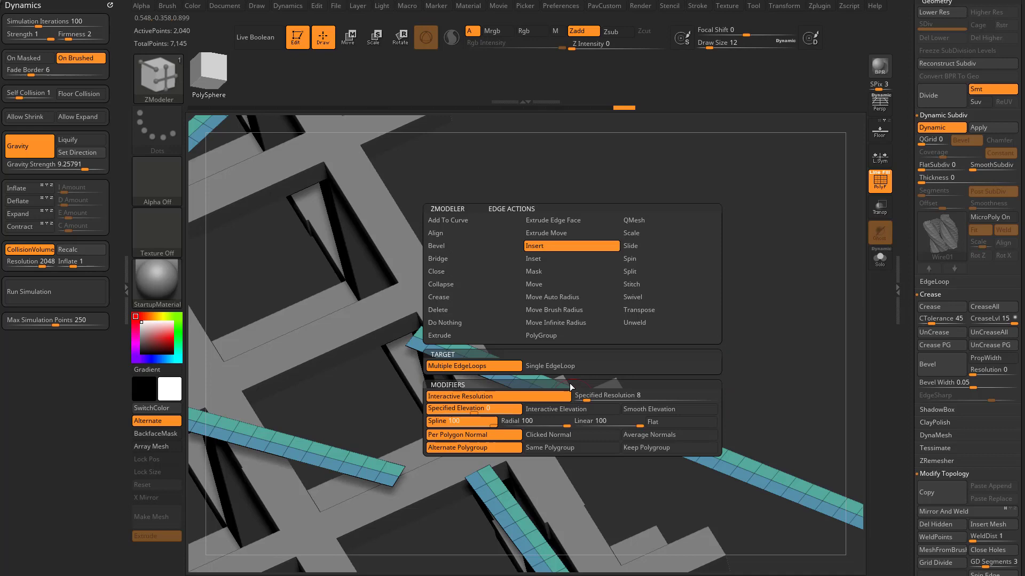
{"action": "left_click", "coordinate": [554, 309]}
{"action": "left_click", "coordinate": [594, 407]}
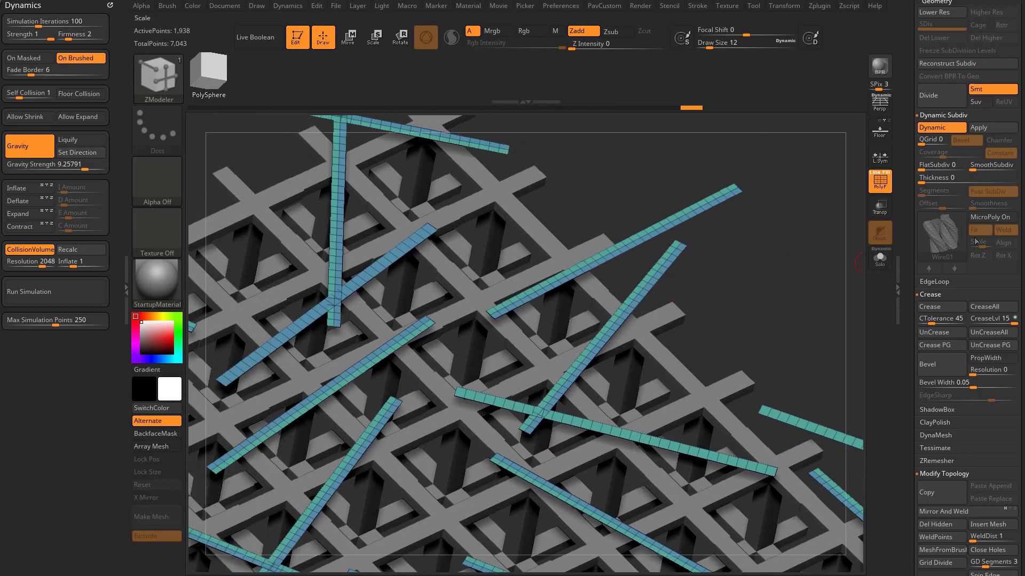
{"action": "left_click", "coordinate": [981, 218]}
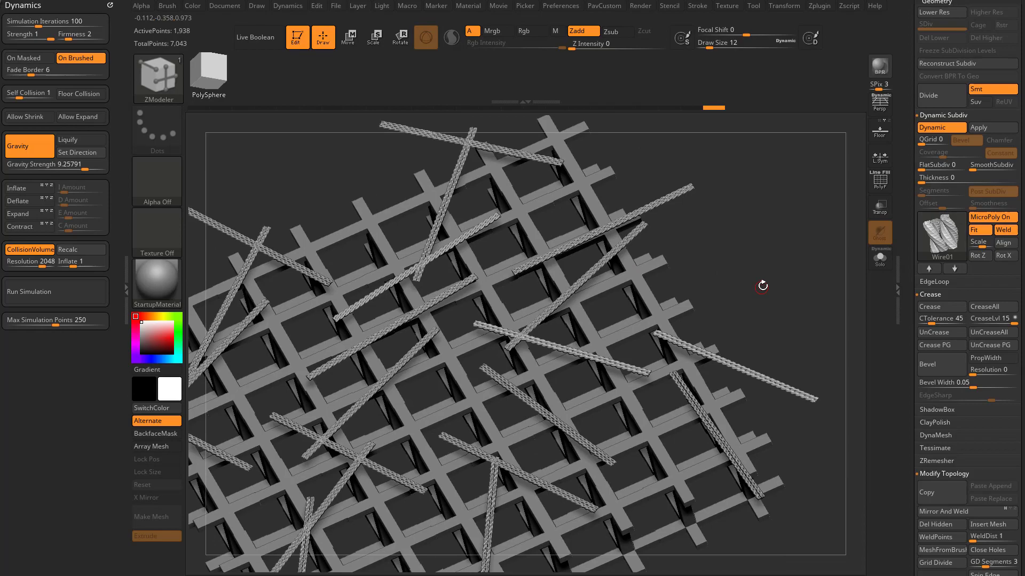
Step: Try the gravity simulation on the wires above the grid and undo the result
{"action": "mouse_move", "coordinate": [761, 284]}
{"action": "left_mouse_down"}
{"action": "mouse_move", "coordinate": [800, 226]}
{"action": "mouse_move", "coordinate": [807, 231]}
{"action": "mouse_move", "coordinate": [759, 183]}
{"action": "mouse_move", "coordinate": [803, 224]}
{"action": "mouse_move", "coordinate": [696, 262]}
{"action": "left_mouse_up"}
{"action": "left_click", "coordinate": [987, 219]}
{"action": "left_click", "coordinate": [988, 220]}
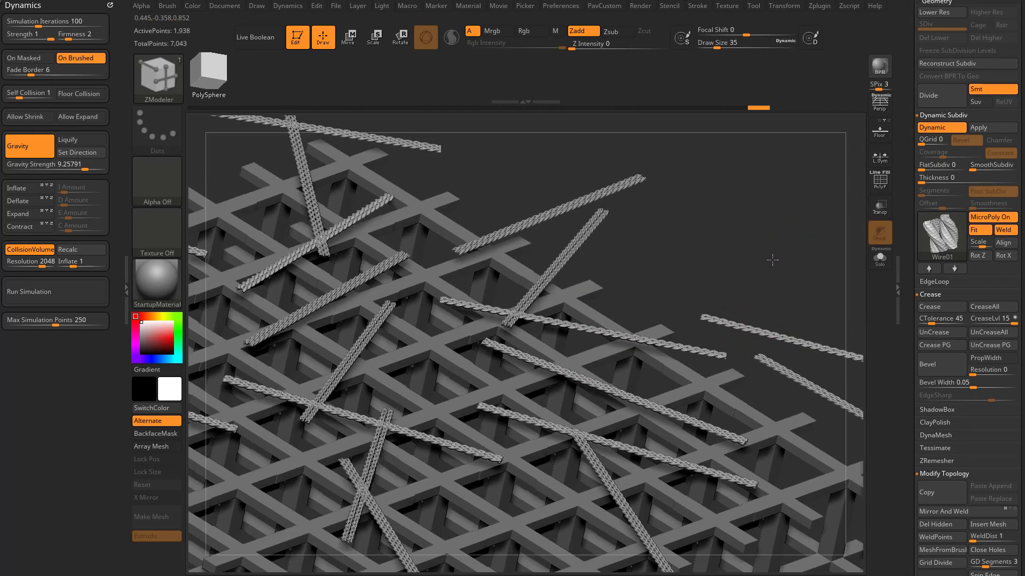
{"action": "left_click", "coordinate": [43, 293]}
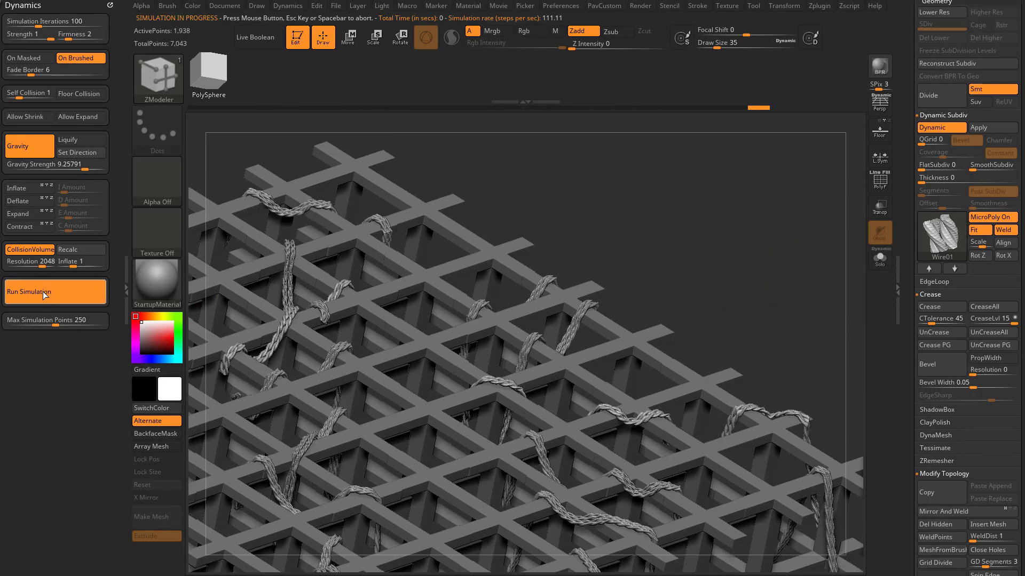
{"action": "mouse_move", "coordinate": [765, 255]}
{"action": "left_mouse_down"}
{"action": "mouse_move", "coordinate": [782, 259]}
{"action": "mouse_move", "coordinate": [731, 190]}
{"action": "mouse_move", "coordinate": [806, 200]}
{"action": "mouse_move", "coordinate": [735, 194]}
{"action": "mouse_move", "coordinate": [800, 206]}
{"action": "mouse_move", "coordinate": [777, 212]}
{"action": "mouse_move", "coordinate": [769, 283]}
{"action": "mouse_move", "coordinate": [362, 288]}
{"action": "mouse_move", "coordinate": [391, 251]}
{"action": "mouse_move", "coordinate": [537, 235]}
{"action": "mouse_move", "coordinate": [661, 194]}
{"action": "mouse_move", "coordinate": [663, 174]}
{"action": "mouse_move", "coordinate": [755, 217]}
{"action": "mouse_move", "coordinate": [738, 194]}
{"action": "mouse_move", "coordinate": [770, 201]}
{"action": "left_mouse_up"}
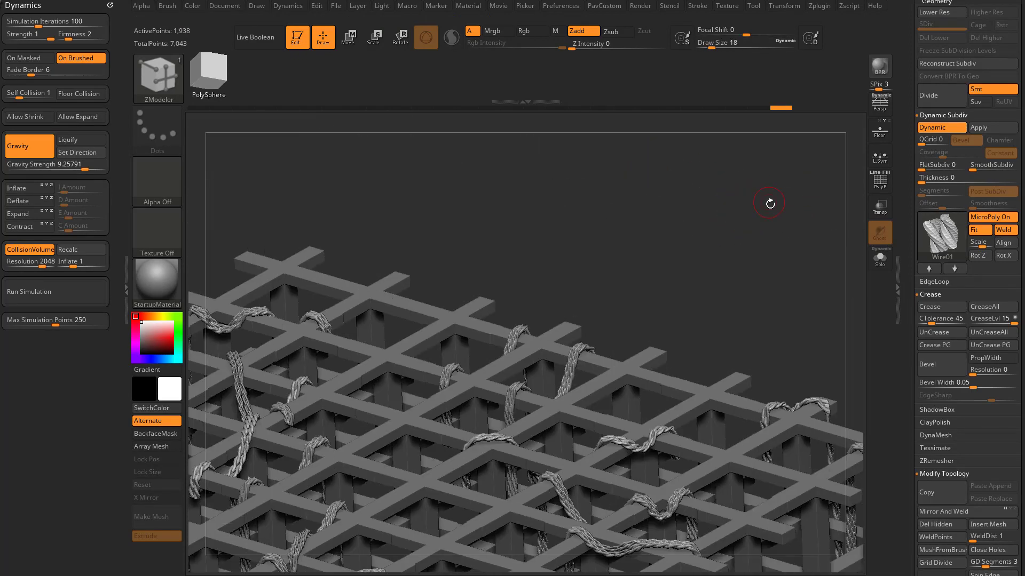
{"action": "key", "text": "ctrl+z"}
{"action": "left_click_drag", "start_coordinate": [734, 243], "coordinate": [643, 221]}
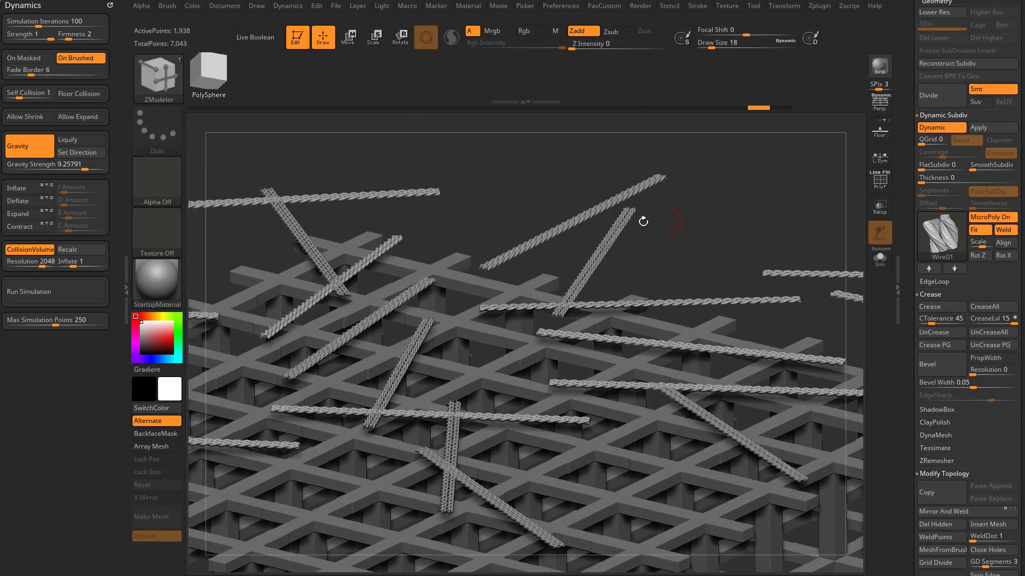
Step: Try the wire simulation with Liquify turned on in the gravity settings, and stop it
{"action": "left_click", "coordinate": [80, 140]}
{"action": "left_click", "coordinate": [44, 288]}
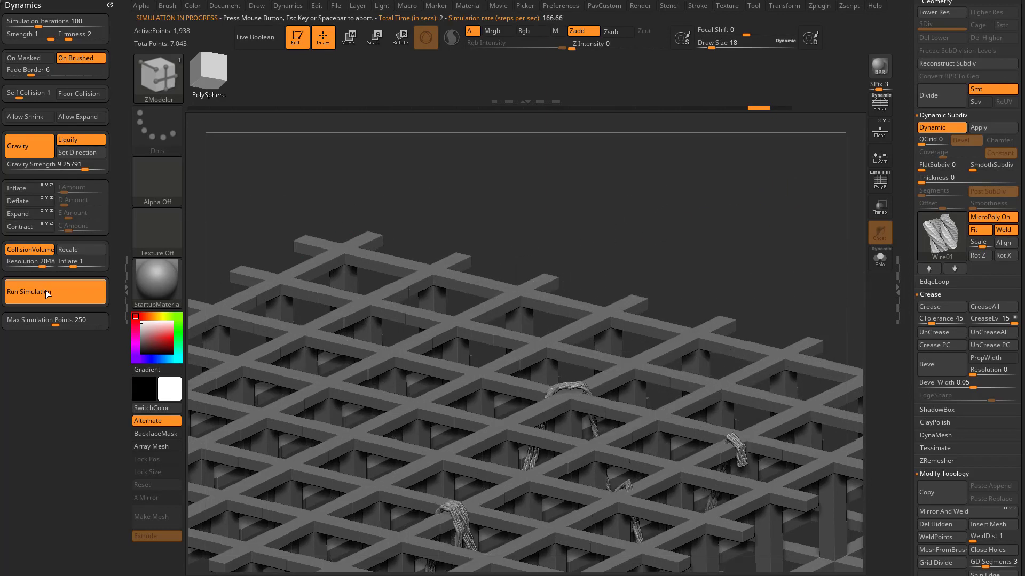
{"action": "left_click", "coordinate": [194, 186]}
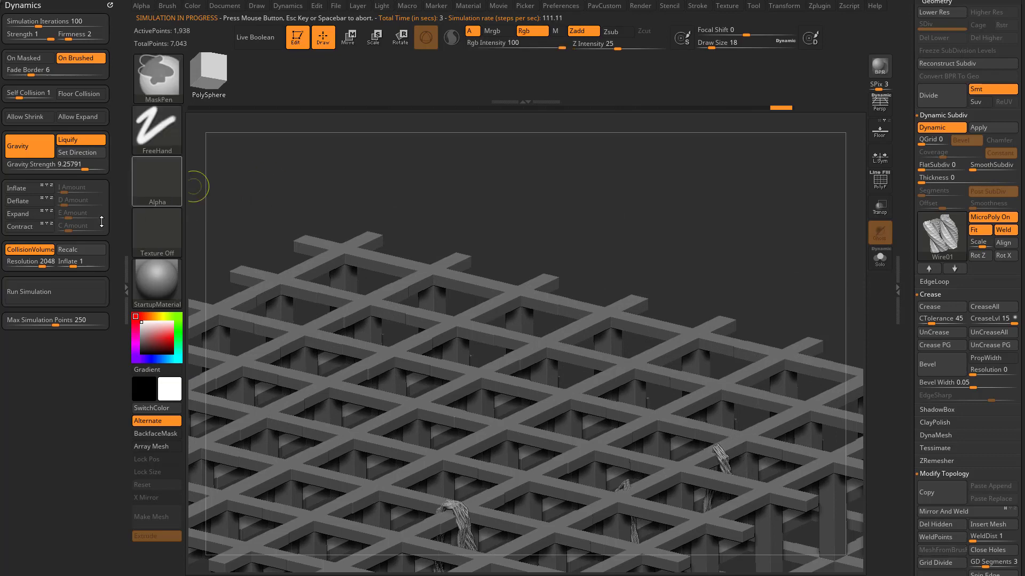
Step: Turn off Liquify, set Gravity Strength to 1.96345 and run the simulation on the wires
{"action": "left_click", "coordinate": [83, 169]}
{"action": "left_click", "coordinate": [62, 289]}
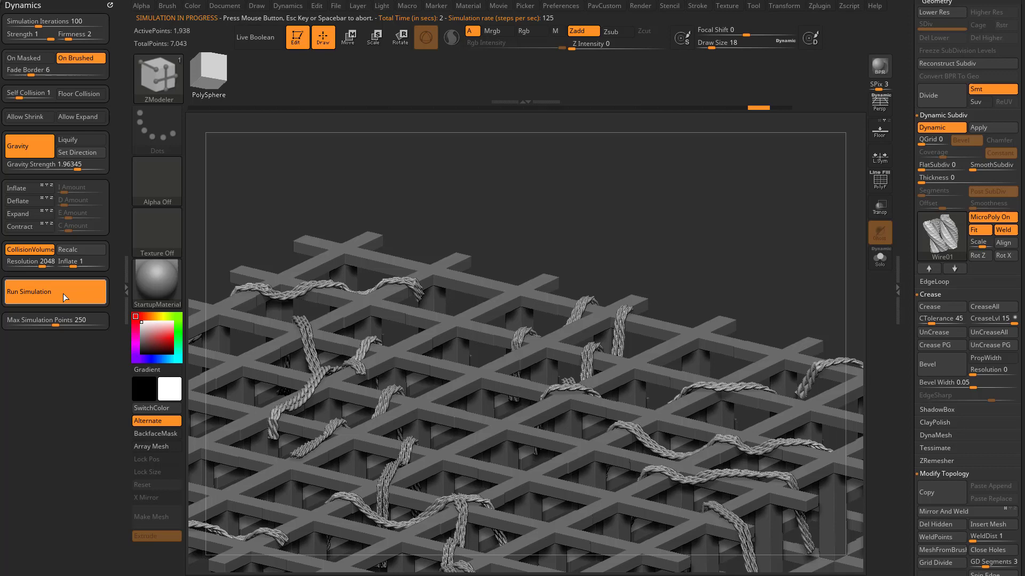
{"action": "left_click", "coordinate": [688, 199]}
Step: Change the material to SkinShade4 and show the polyframe on the straight wires
{"action": "left_click", "coordinate": [176, 279]}
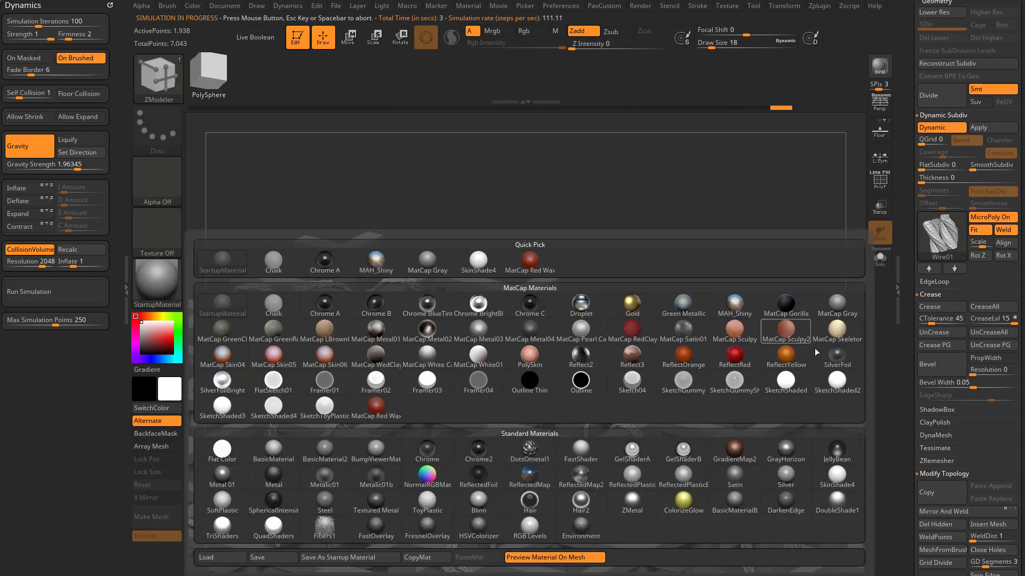
{"action": "left_click", "coordinate": [838, 473]}
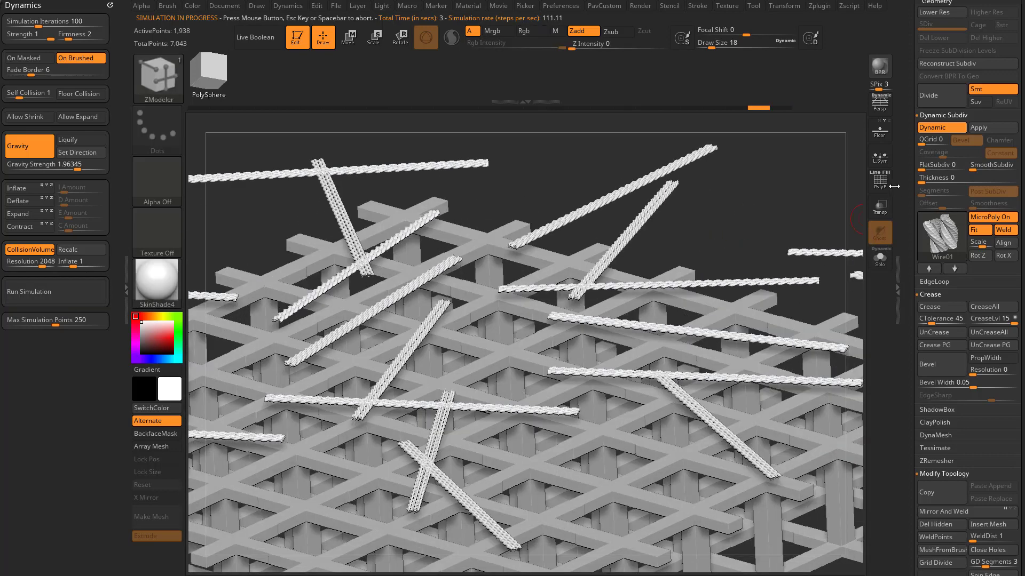
{"action": "left_click", "coordinate": [880, 181]}
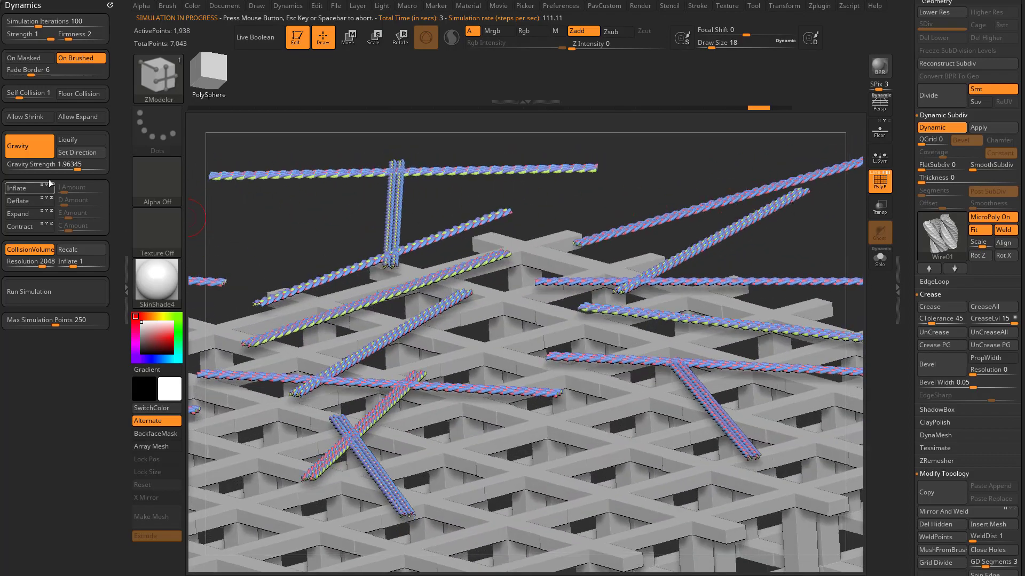
Step: Run the simulation to drape the wires over the grid, and switch MicroPoly off and on to check the underlying strips
{"action": "left_click", "coordinate": [37, 290]}
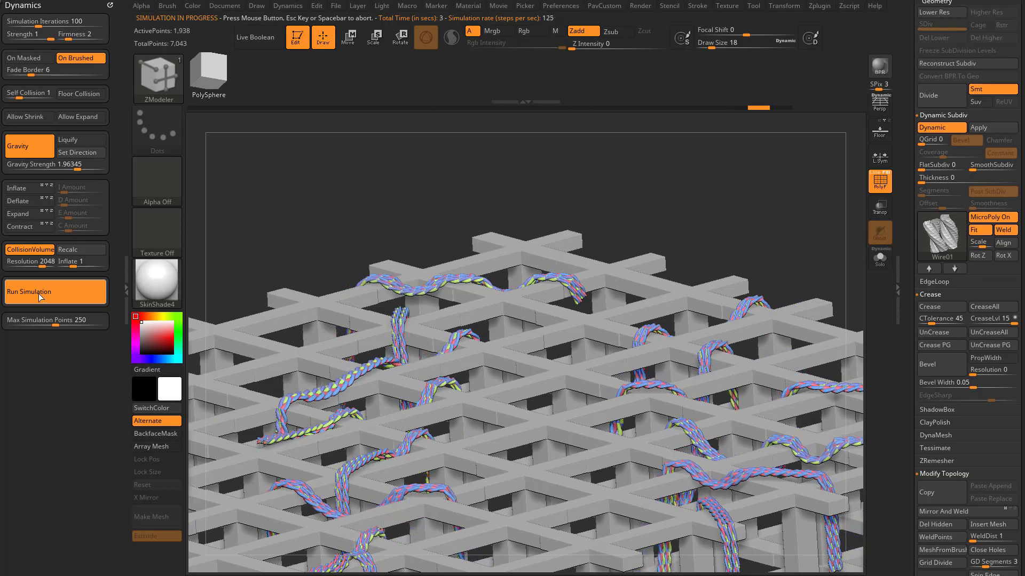
{"action": "left_click_drag", "start_coordinate": [754, 211], "coordinate": [814, 271]}
{"action": "left_click", "coordinate": [997, 220]}
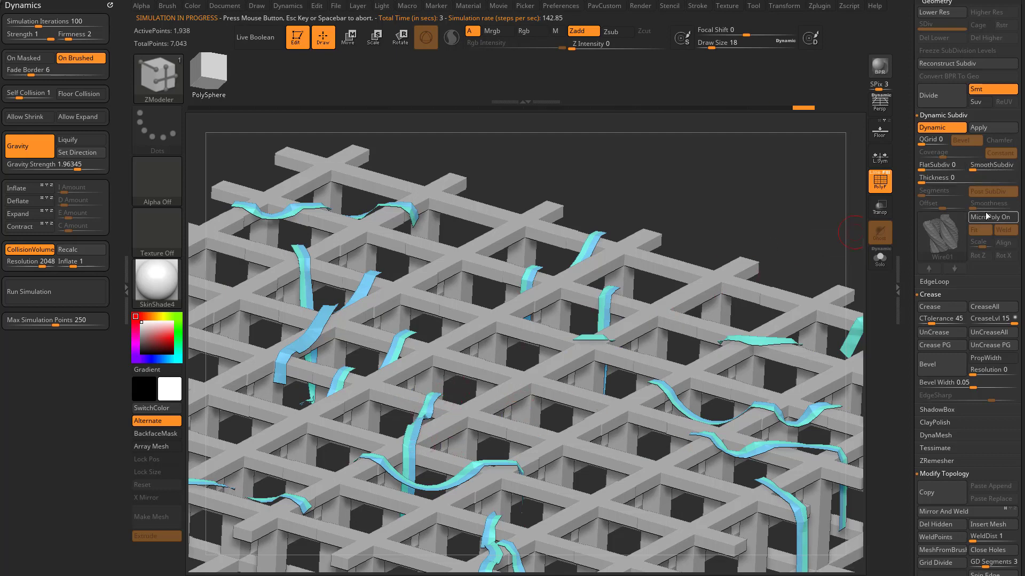
{"action": "left_click", "coordinate": [987, 216]}
{"action": "left_click_drag", "start_coordinate": [716, 201], "coordinate": [771, 164]}
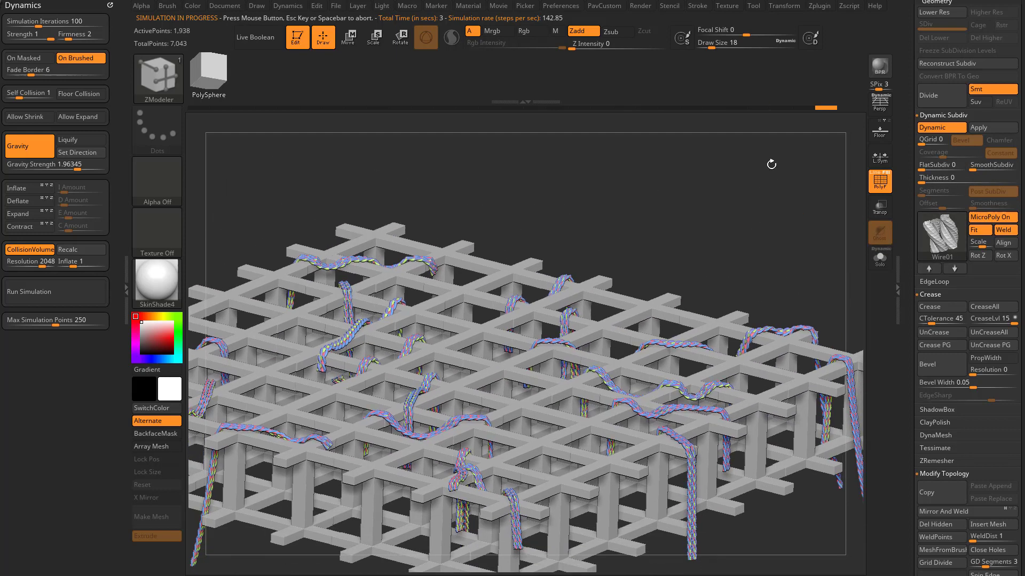
{"action": "left_click_drag", "start_coordinate": [768, 213], "coordinate": [777, 210]}
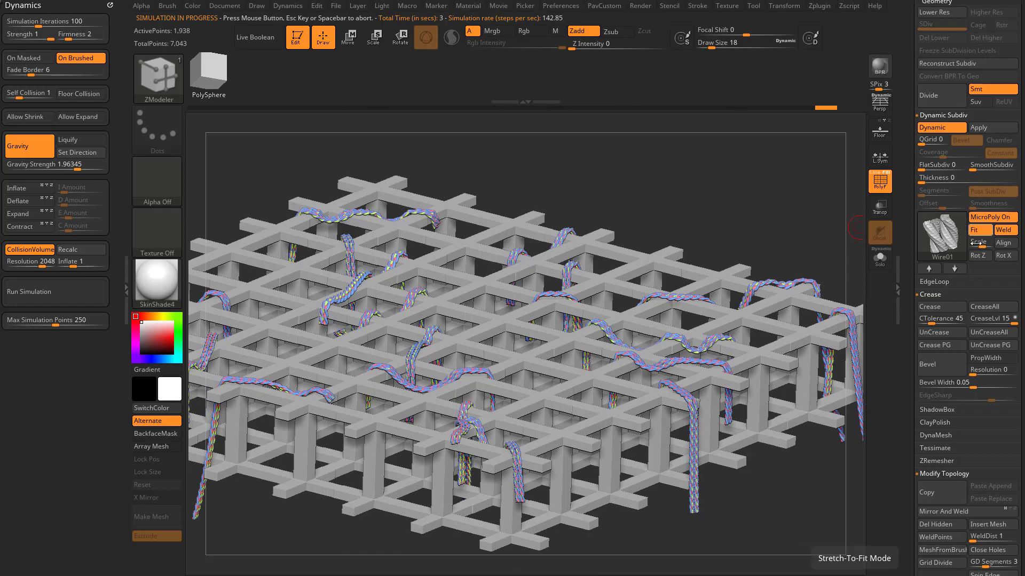
Step: Apply Dynamic Subdiv to convert the draped wires to real geometry, and choose the Move brush
{"action": "left_click", "coordinate": [989, 128]}
{"action": "left_click_drag", "start_coordinate": [726, 240], "coordinate": [796, 313]}
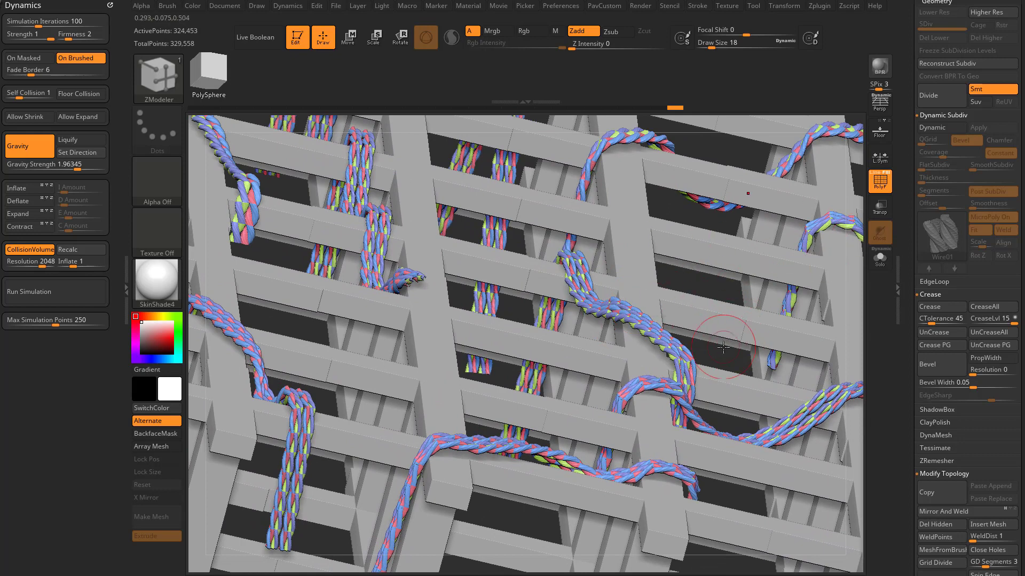
{"action": "key", "text": "bracketleft"}
{"action": "key", "text": "bracketleft"}
{"action": "key", "text": "b"}
{"action": "key", "text": "m"}
{"action": "key", "text": "v"}
{"action": "mouse_move", "coordinate": [685, 334]}
{"action": "left_mouse_down"}
{"action": "mouse_move", "coordinate": [732, 282]}
{"action": "mouse_move", "coordinate": [760, 290]}
{"action": "left_mouse_up"}
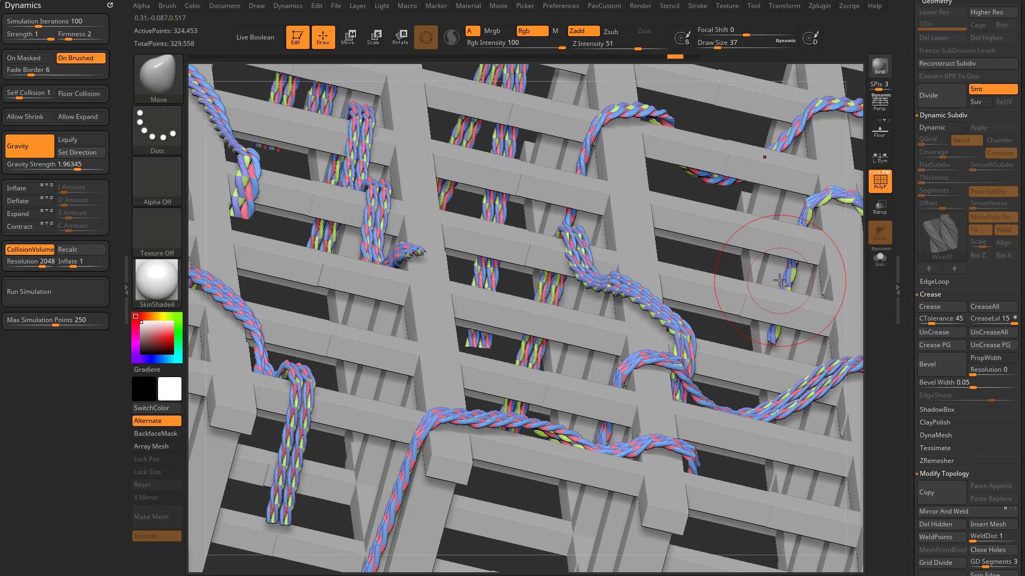
Step: Turn on Topological auto masking for the Move brush, try pulling one wire's strand, and undo the stroke
{"action": "mouse_move", "coordinate": [172, 6]}
{"action": "left_click_drag", "start_coordinate": [167, 11], "coordinate": [10, 353]}
{"action": "mouse_move", "coordinate": [112, 360]}
{"action": "left_mouse_down"}
{"action": "mouse_move", "coordinate": [102, 258]}
{"action": "mouse_move", "coordinate": [90, 261]}
{"action": "left_mouse_up"}
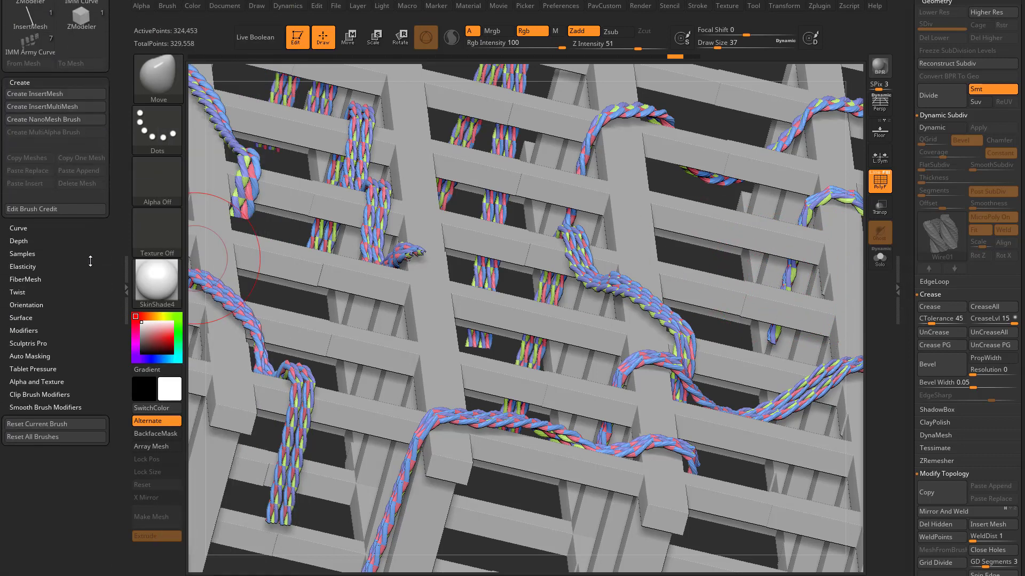
{"action": "left_click", "coordinate": [33, 357], "text": "shift"}
{"action": "scroll", "coordinate": [61, 339], "scroll_direction": "down", "scroll_amount": 3}
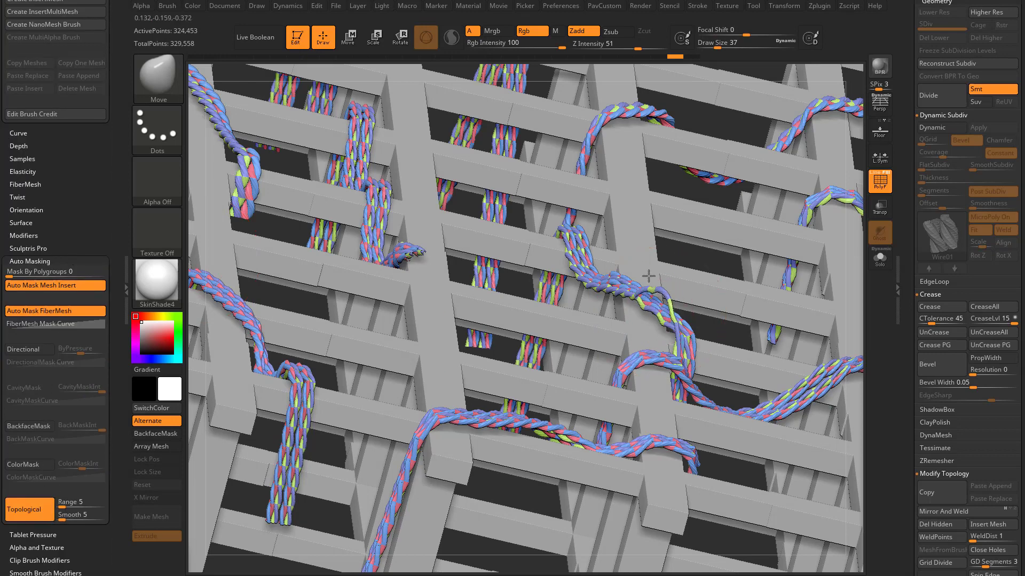
{"action": "left_click_drag", "start_coordinate": [649, 276], "coordinate": [693, 237]}
{"action": "key", "text": "ctrl+z"}
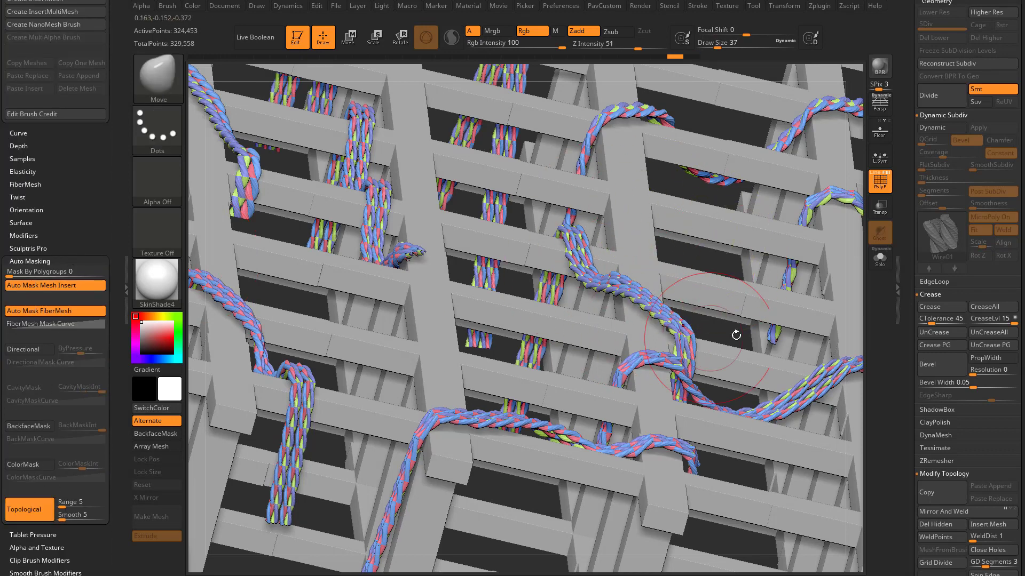
Step: Solo the wire mesh, isolate a polygroup to check how the strands are grouped, and show everything again
{"action": "left_click", "coordinate": [879, 260]}
{"action": "left_click_drag", "start_coordinate": [735, 295], "coordinate": [631, 345]}
{"action": "mouse_move", "coordinate": [567, 266]}
{"action": "left_mouse_down", "text": "alt"}
{"action": "mouse_move", "coordinate": [586, 331]}
{"action": "mouse_move", "coordinate": [587, 389]}
{"action": "left_mouse_up", "text": "alt"}
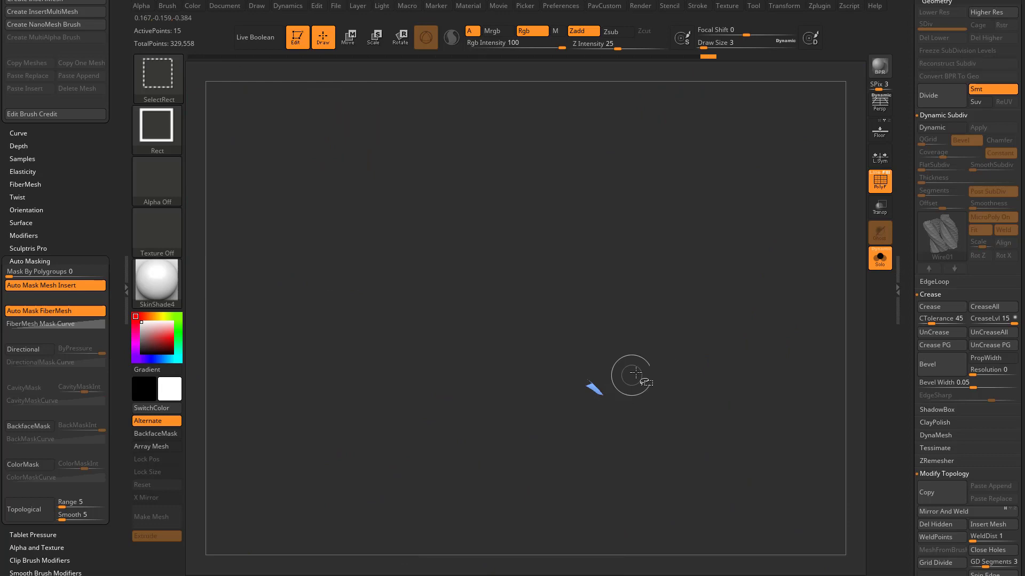
{"action": "key", "text": "ctrl+shift+a"}
{"action": "mouse_move", "coordinate": [682, 319]}
{"action": "left_mouse_down"}
{"action": "mouse_move", "coordinate": [713, 319]}
{"action": "mouse_move", "coordinate": [742, 290]}
{"action": "mouse_move", "coordinate": [710, 234]}
{"action": "mouse_move", "coordinate": [689, 292]}
{"action": "mouse_move", "coordinate": [627, 338]}
{"action": "mouse_move", "coordinate": [672, 333]}
{"action": "mouse_move", "coordinate": [669, 323]}
{"action": "left_mouse_up"}
{"action": "left_click", "coordinate": [676, 289], "text": "ctrl+shift"}
{"action": "left_click", "coordinate": [661, 311], "text": "ctrl+shift"}
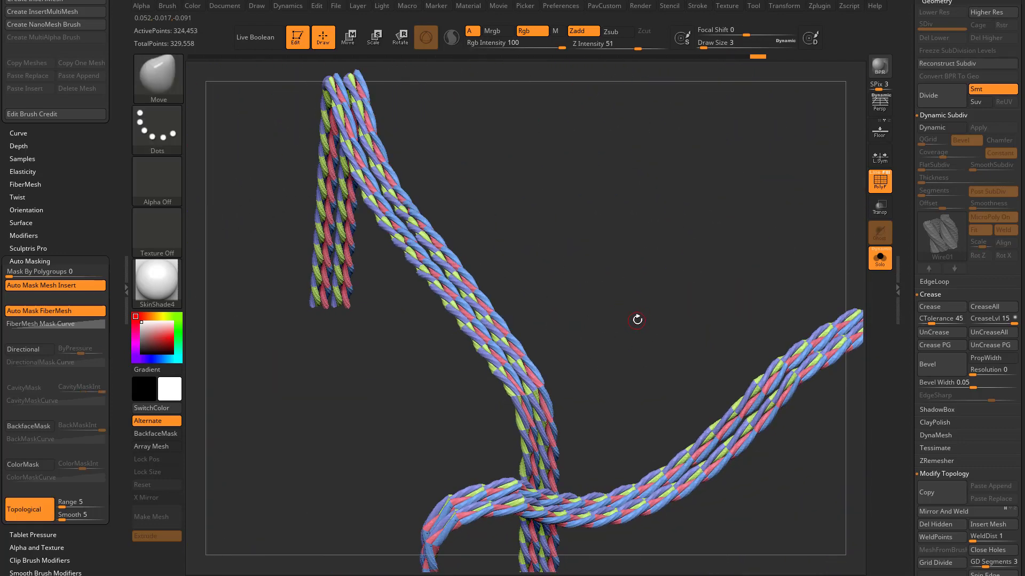
Step: Regroup the wires so each strand has its own polygroup, and turn off Topological auto masking
{"action": "key", "text": "space"}
{"action": "left_click", "coordinate": [624, 293]}
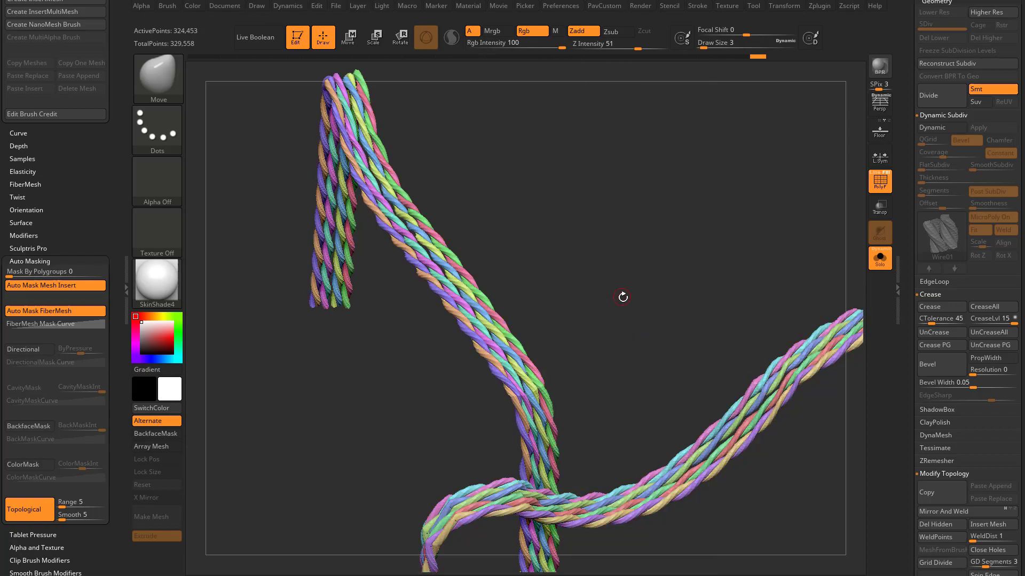
{"action": "left_click_drag", "start_coordinate": [623, 297], "coordinate": [613, 342], "text": "alt"}
{"action": "left_click", "coordinate": [30, 510]}
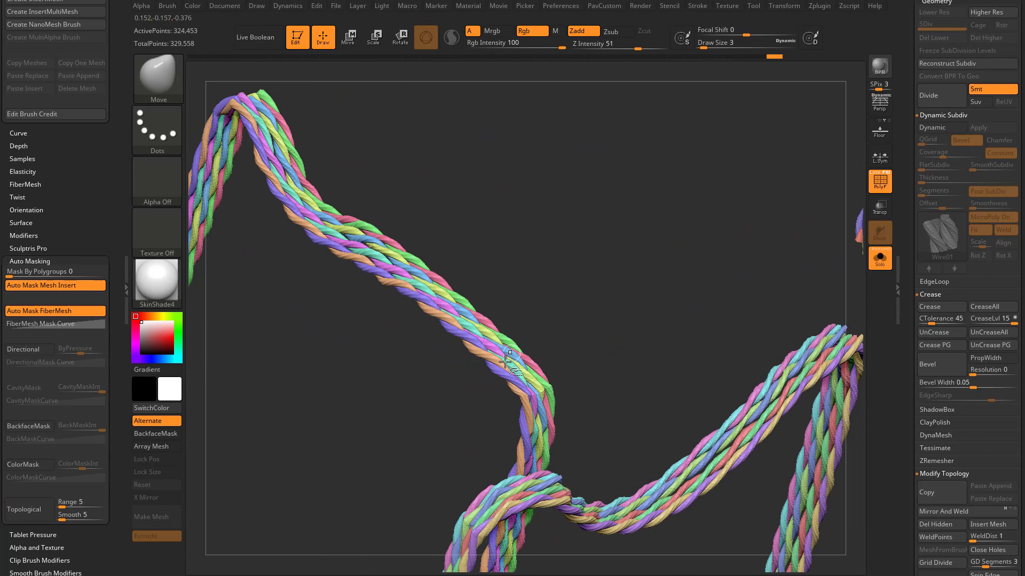
Step: Isolate four alternating strands of one wire by their polygroups, hiding all other strands
{"action": "left_click", "coordinate": [507, 359], "text": "ctrl+shift"}
{"action": "left_click", "coordinate": [533, 317], "text": "ctrl+shift"}
{"action": "left_click", "coordinate": [492, 345], "text": "ctrl+shift"}
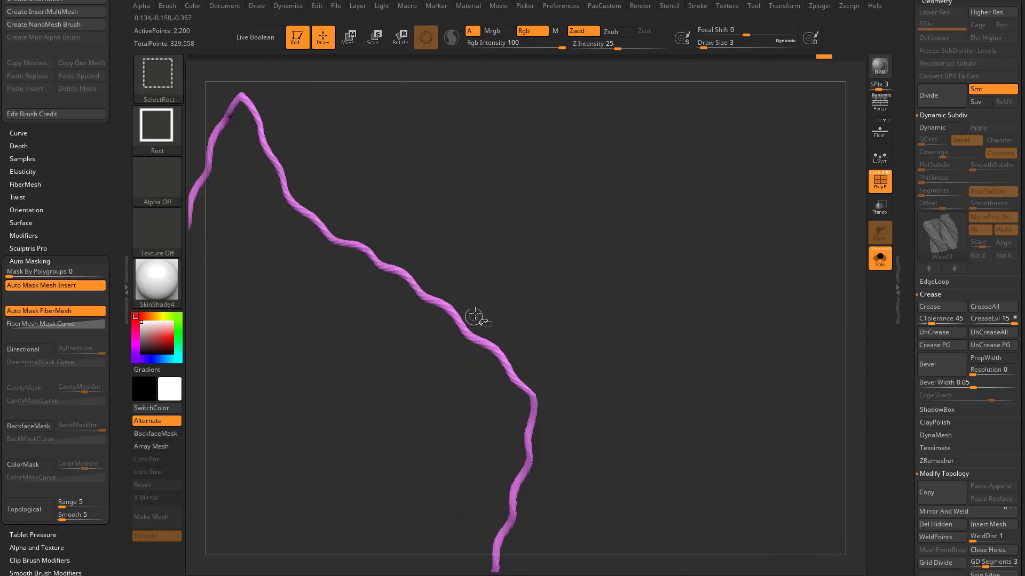
{"action": "left_click_drag", "start_coordinate": [475, 318], "coordinate": [497, 324], "text": "ctrl+shift"}
{"action": "left_click", "coordinate": [468, 305], "text": "ctrl+shift"}
{"action": "left_click", "coordinate": [467, 304], "text": "ctrl+shift"}
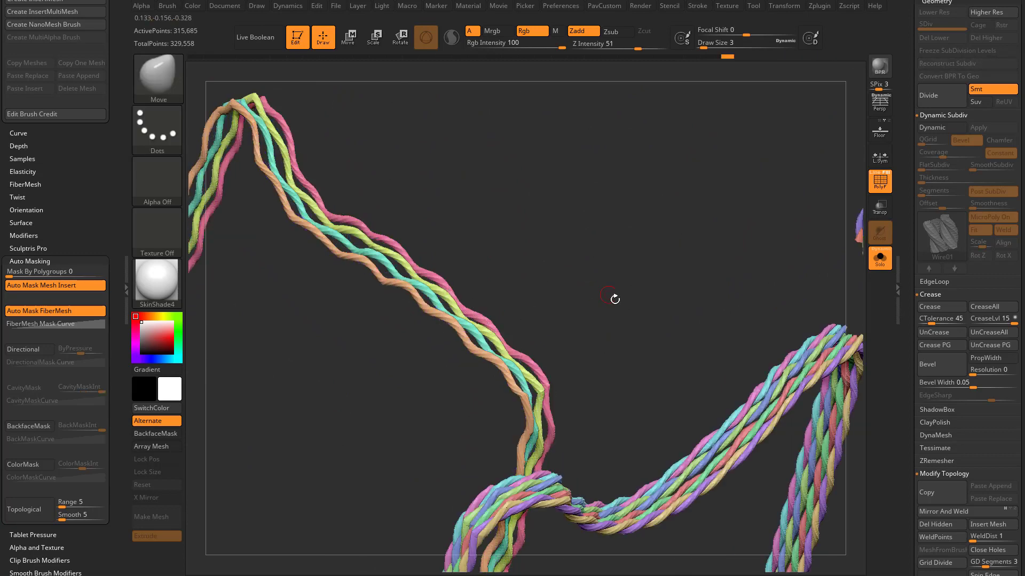
{"action": "mouse_move", "coordinate": [613, 297]}
{"action": "left_mouse_down"}
{"action": "mouse_move", "coordinate": [590, 293]}
{"action": "mouse_move", "coordinate": [587, 315]}
{"action": "mouse_move", "coordinate": [558, 240]}
{"action": "mouse_move", "coordinate": [615, 286]}
{"action": "mouse_move", "coordinate": [445, 334]}
{"action": "left_mouse_up"}
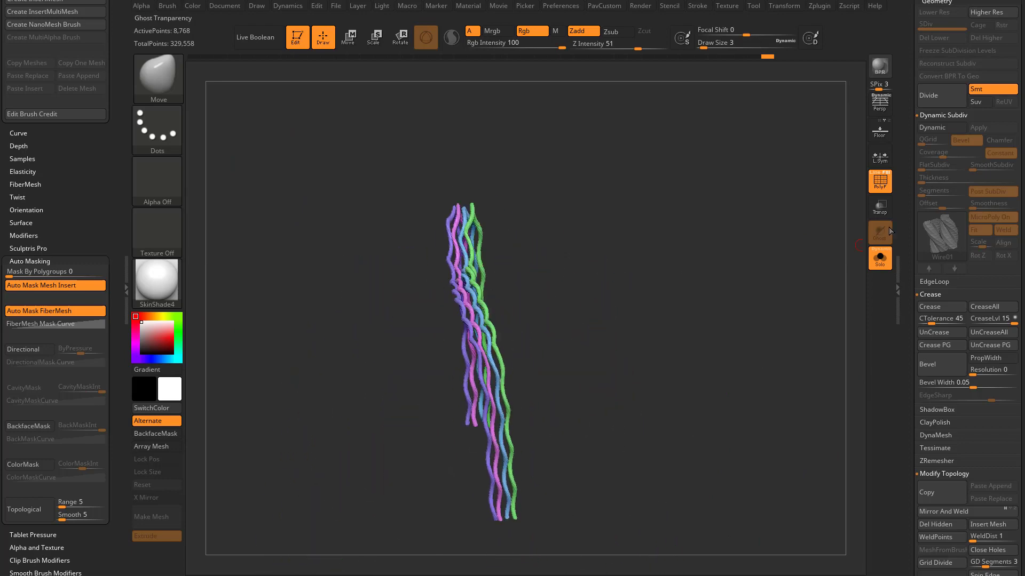
Step: Split the hidden strands into a separate subtool, keeping the four isolated strands in the current one
{"action": "left_click_drag", "start_coordinate": [904, 265], "coordinate": [897, 366]}
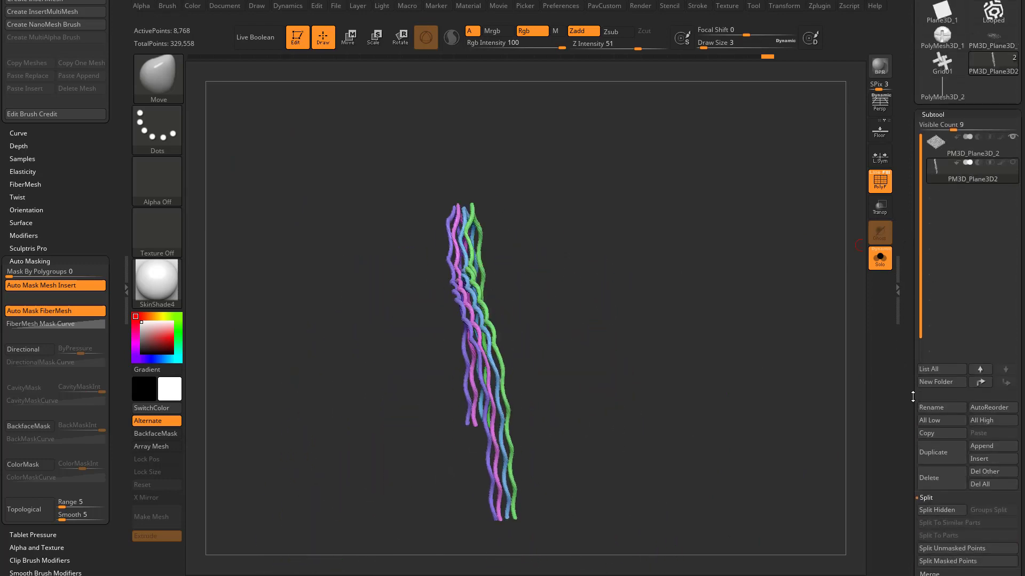
{"action": "scroll", "coordinate": [932, 404], "scroll_direction": "down", "scroll_amount": 3}
{"action": "left_click", "coordinate": [942, 394]}
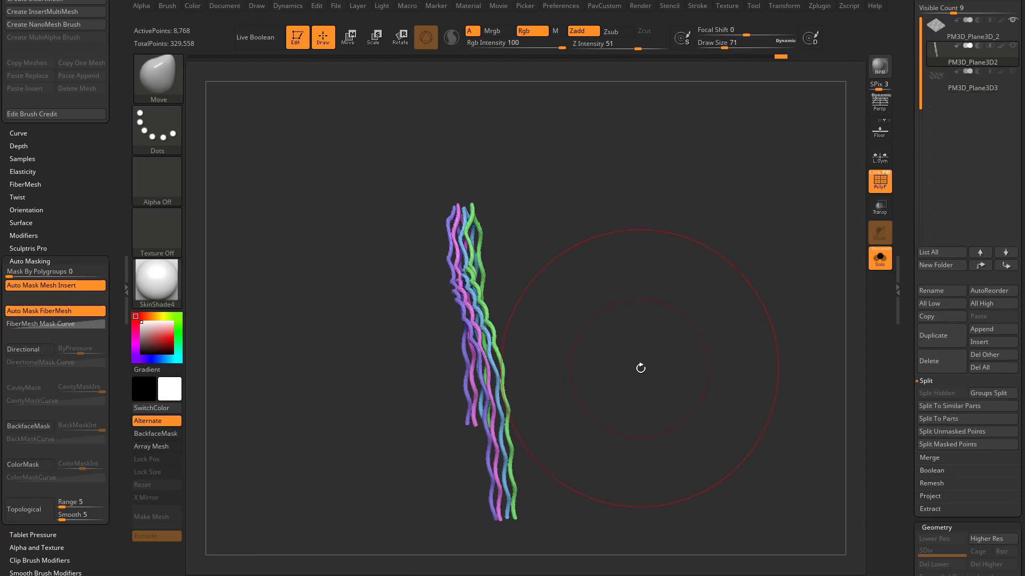
Step: Turn off Solo to bring back the grid, and run the gravity simulation on the four isolated strands
{"action": "left_click_drag", "start_coordinate": [641, 366], "coordinate": [715, 384]}
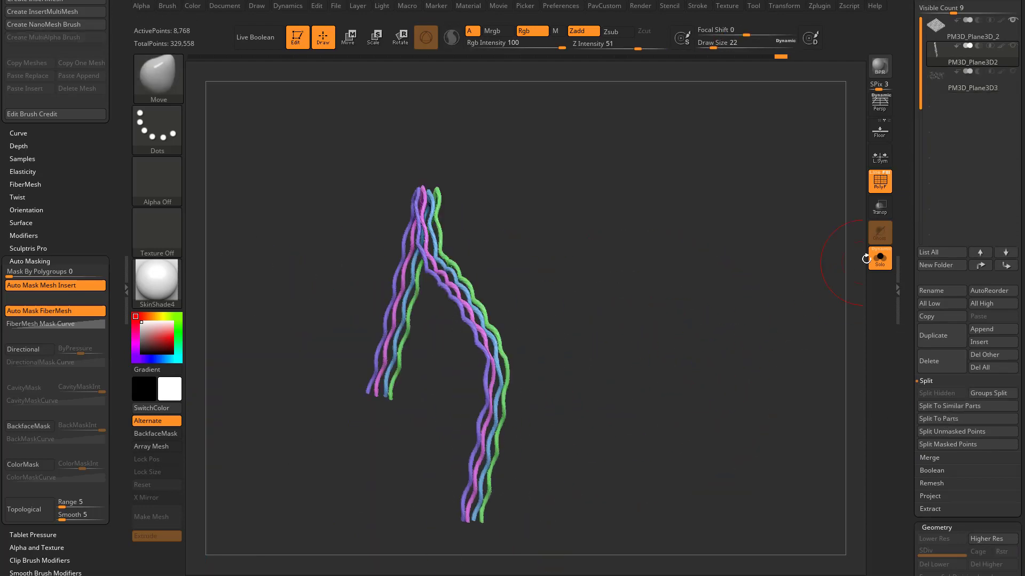
{"action": "left_click", "coordinate": [879, 258]}
{"action": "left_click", "coordinate": [972, 57]}
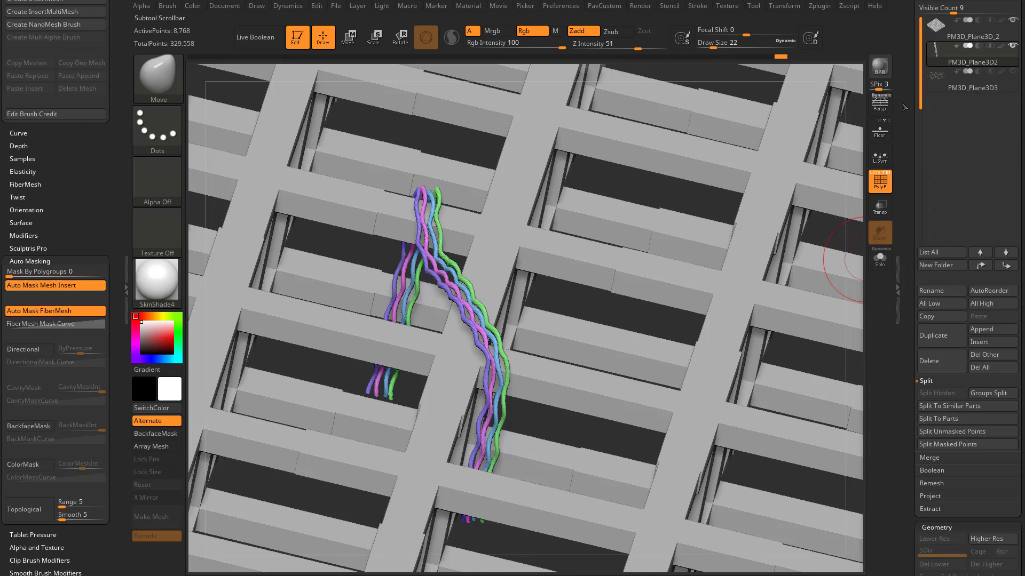
{"action": "left_click_drag", "start_coordinate": [122, 341], "coordinate": [105, 493]}
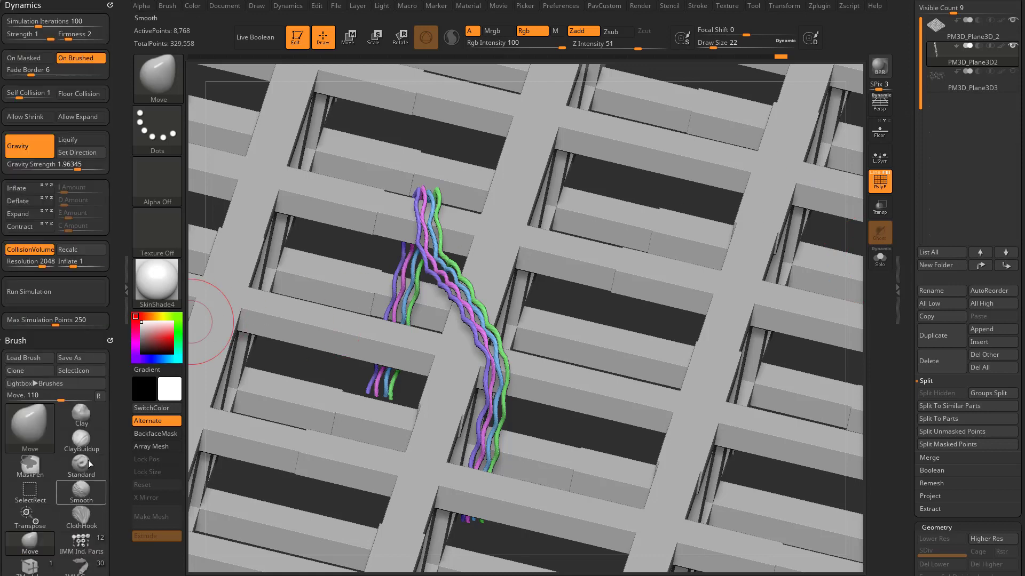
{"action": "left_click", "coordinate": [43, 292]}
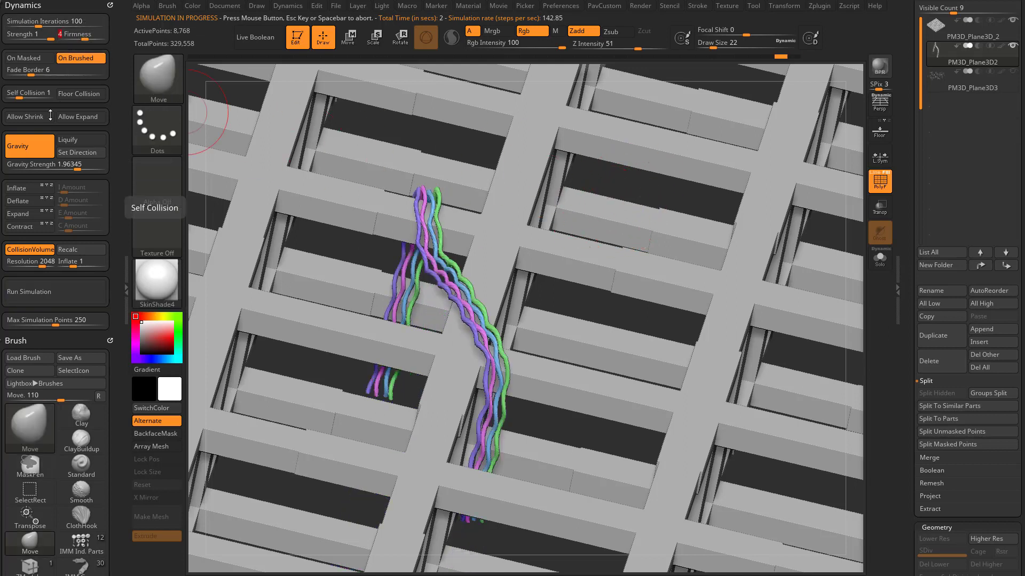
Step: Rerun the strand simulation with Firmness 4, Simulation Iterations 239 and Gravity Strength 1.13452, and undo the result
{"action": "left_click", "coordinate": [54, 25]}
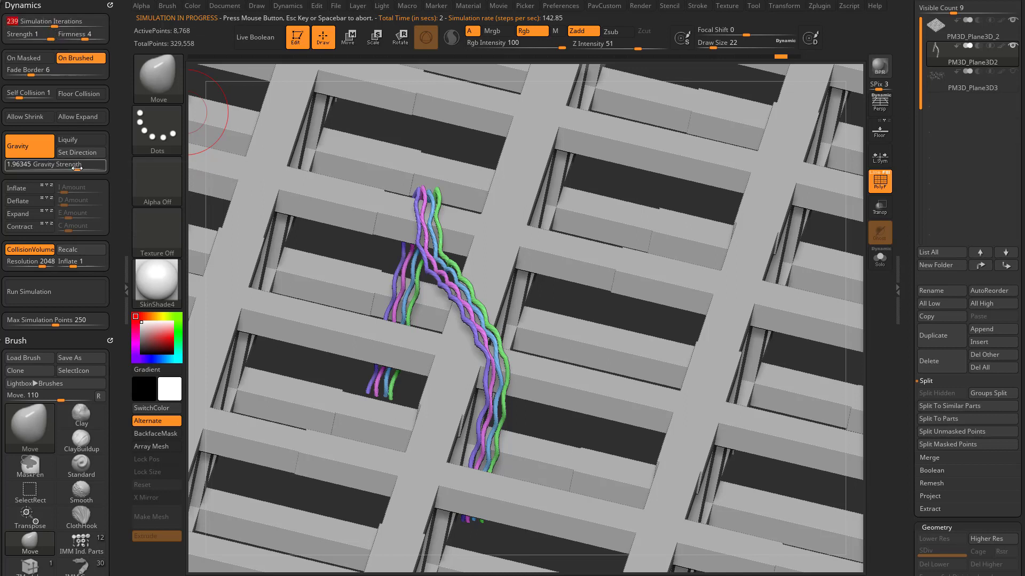
{"action": "left_click_drag", "start_coordinate": [76, 168], "coordinate": [75, 168]}
{"action": "left_click", "coordinate": [56, 292]}
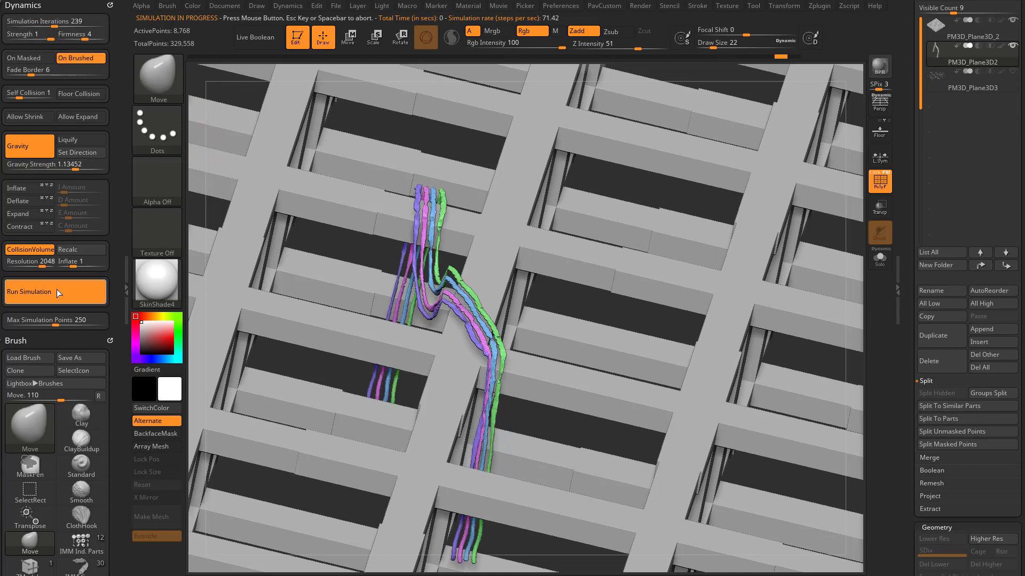
{"action": "key", "text": "ctrl+z"}
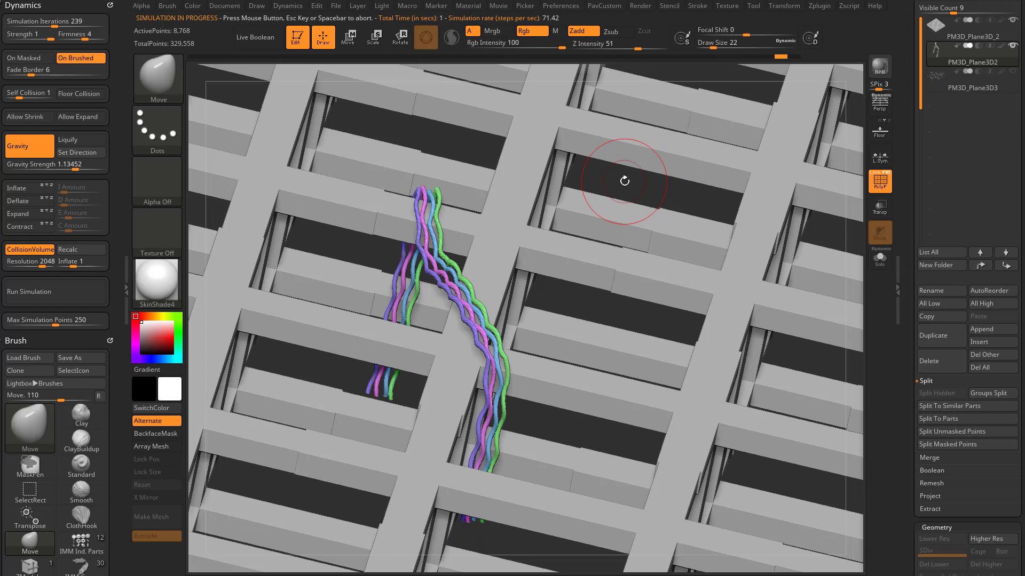
Step: Set Self Collision to 2, enable Inflate at an amount of about 0.27, and rerun the gravity simulation on the four strands
{"action": "key", "text": "s"}
{"action": "left_click_drag", "start_coordinate": [623, 179], "coordinate": [618, 179]}
{"action": "key", "text": "s"}
{"action": "left_click_drag", "start_coordinate": [460, 229], "coordinate": [462, 230]}
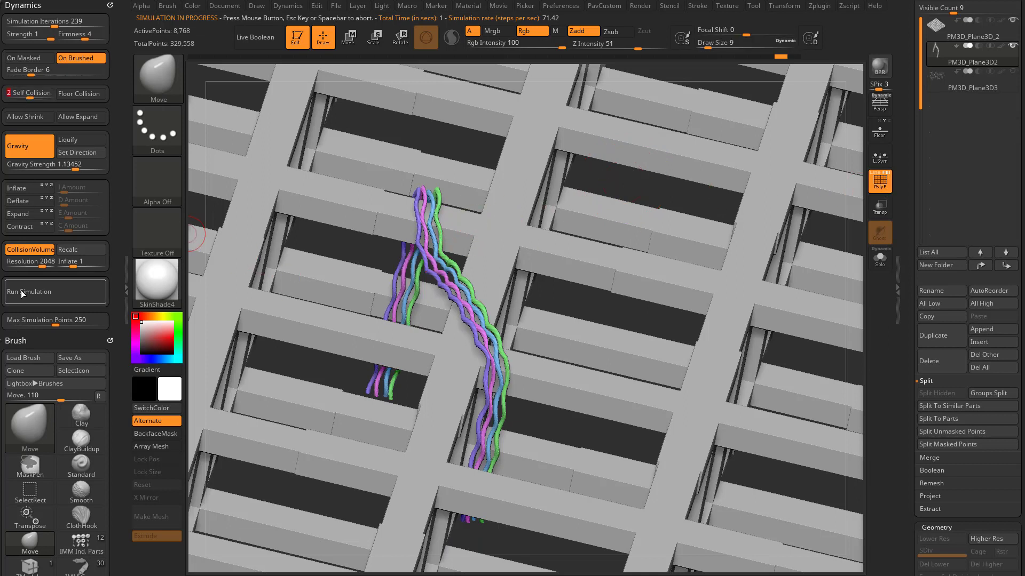
{"action": "left_click", "coordinate": [41, 191]}
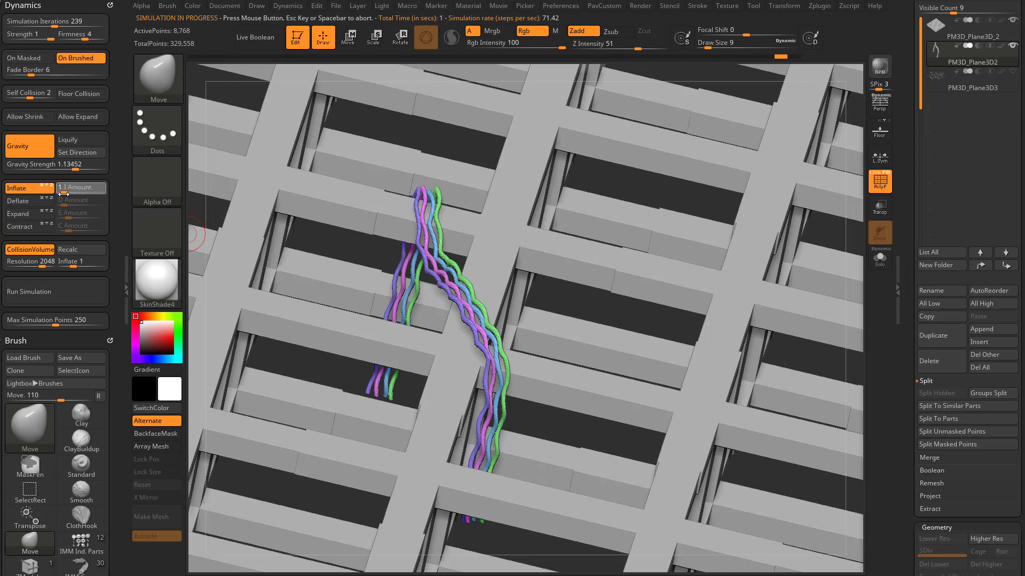
{"action": "left_click", "coordinate": [37, 294]}
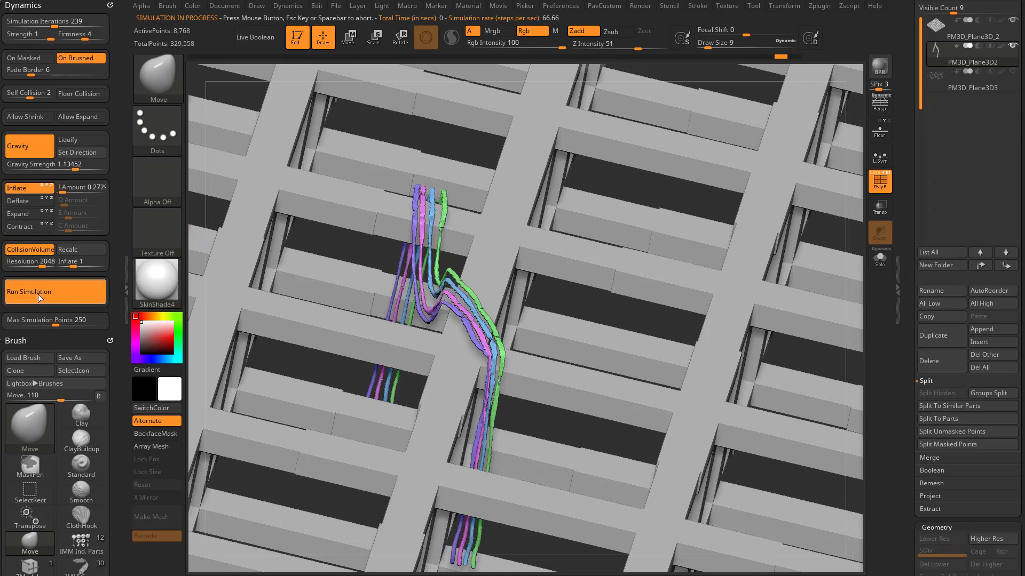
{"action": "left_click", "coordinate": [38, 291]}
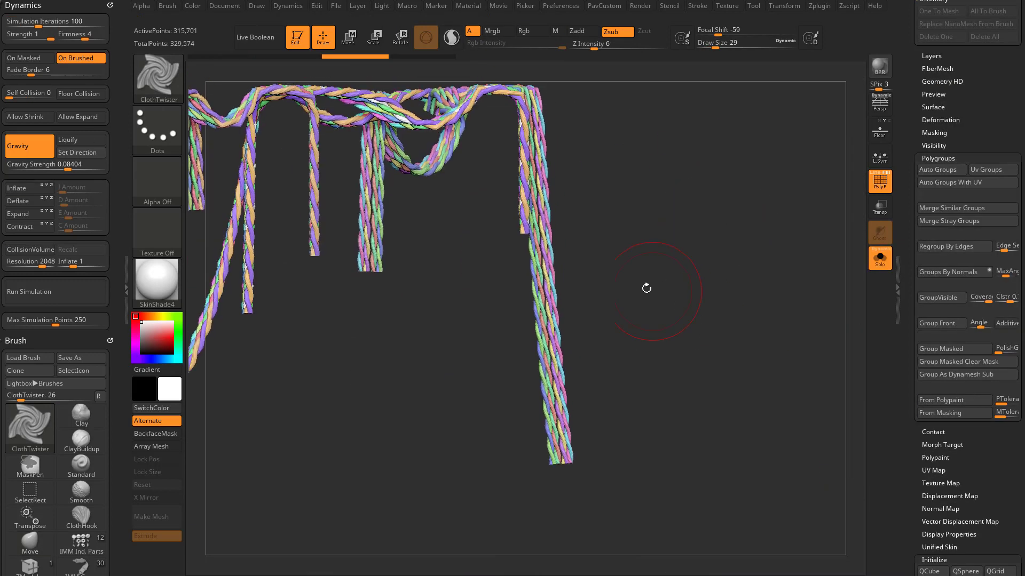
Step: Isolate the long hanging wire bundle and split all the hidden wires into a separate subtool
{"action": "left_click_drag", "start_coordinate": [592, 301], "coordinate": [511, 348], "text": "ctrl+shift"}
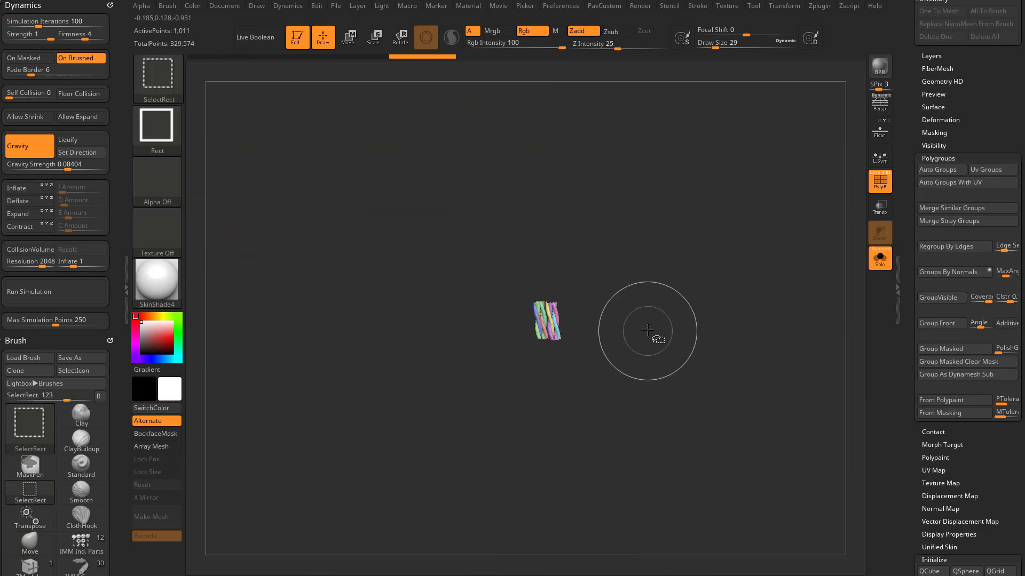
{"action": "left_click_drag", "start_coordinate": [908, 208], "coordinate": [910, 307]}
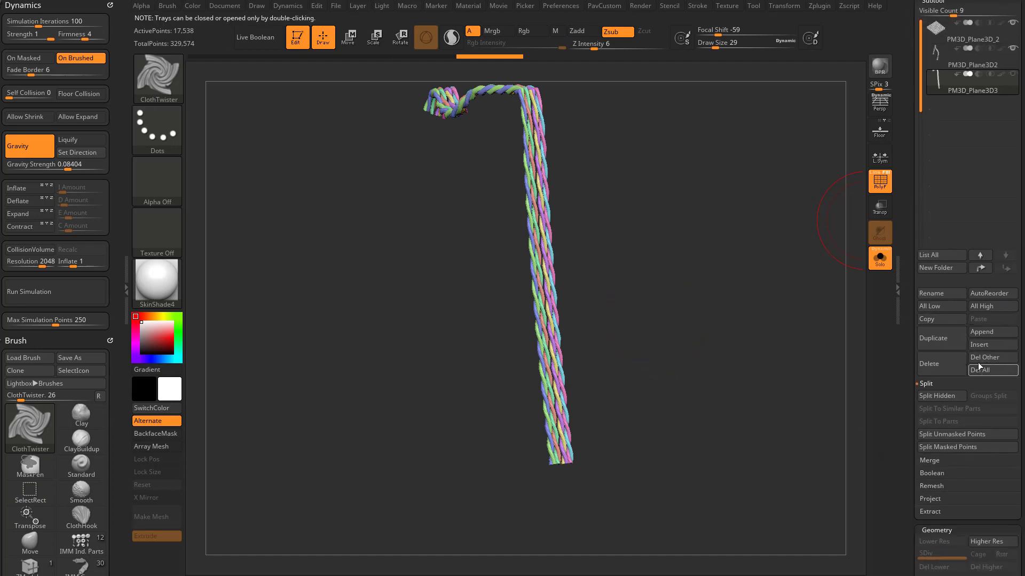
{"action": "mouse_move", "coordinate": [747, 311]}
{"action": "left_mouse_down", "text": "alt"}
{"action": "mouse_move", "coordinate": [748, 345]}
{"action": "mouse_move", "coordinate": [773, 348]}
{"action": "mouse_move", "coordinate": [716, 297]}
{"action": "mouse_move", "coordinate": [762, 309]}
{"action": "left_mouse_up", "text": "alt"}
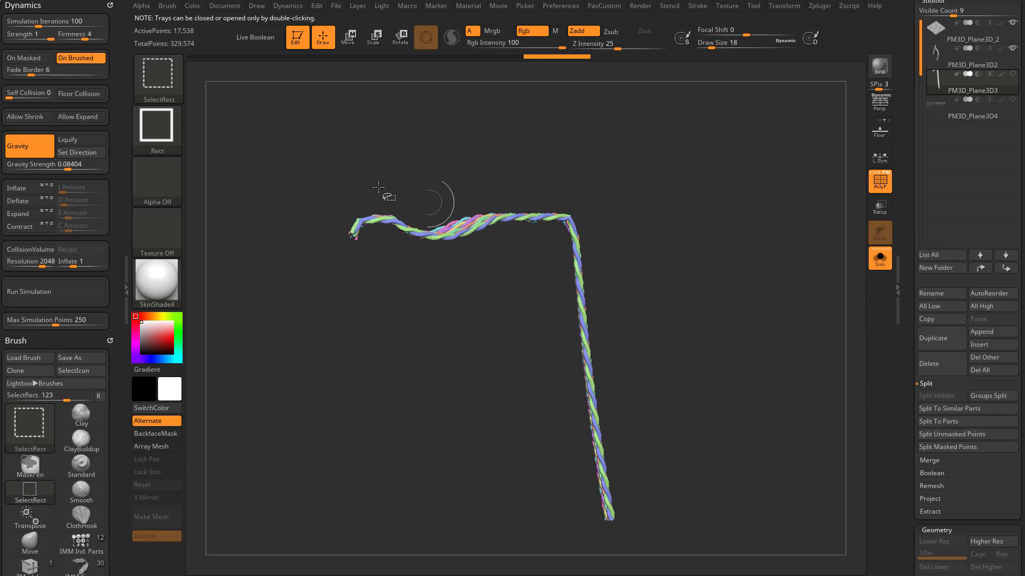
Step: Trim away the horizontal run and upper part of the wire with the TrimCurve brush, leaving only its hanging section
{"action": "left_click", "coordinate": [165, 89], "text": "ctrl+shift"}
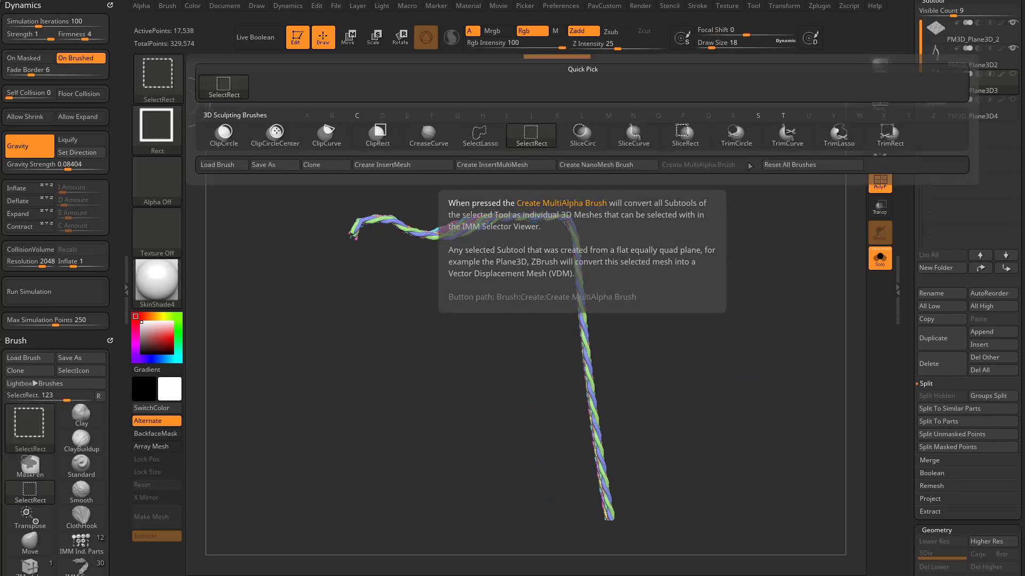
{"action": "left_click", "coordinate": [787, 133]}
{"action": "mouse_move", "coordinate": [409, 323]}
{"action": "left_mouse_down", "text": "ctrl+shift"}
{"action": "mouse_move", "coordinate": [766, 263]}
{"action": "mouse_move", "coordinate": [674, 252]}
{"action": "mouse_move", "coordinate": [694, 251]}
{"action": "left_mouse_up", "text": "ctrl+shift"}
{"action": "left_click_drag", "start_coordinate": [747, 271], "coordinate": [679, 342]}
{"action": "left_click_drag", "start_coordinate": [714, 293], "coordinate": [765, 391], "text": "alt"}
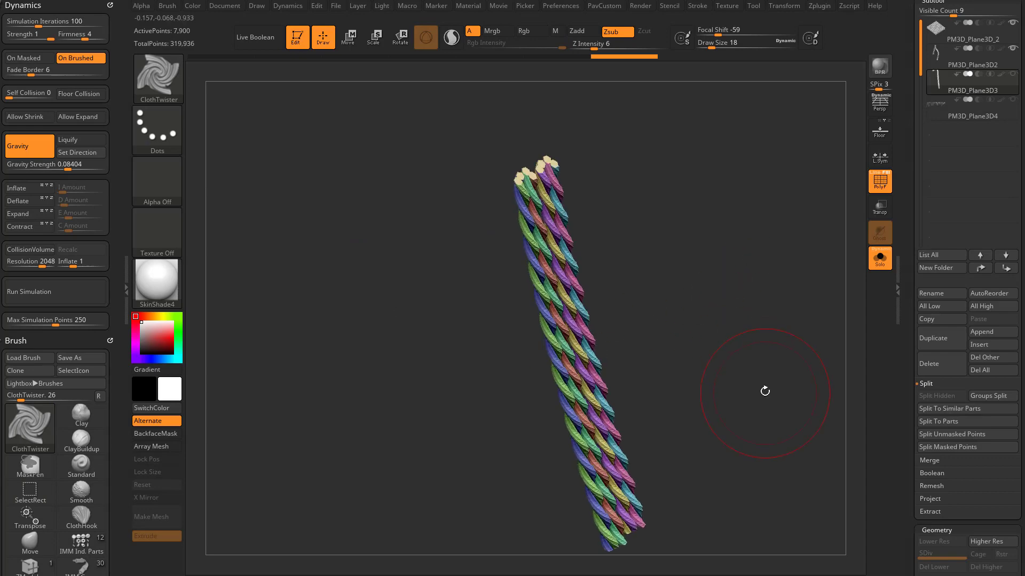
Step: Mask the upper ends of the hanging strands and soften the edge of the mask
{"action": "mouse_move", "coordinate": [674, 306]}
{"action": "left_mouse_down"}
{"action": "mouse_move", "coordinate": [562, 192]}
{"action": "mouse_move", "coordinate": [659, 229]}
{"action": "mouse_move", "coordinate": [649, 238]}
{"action": "mouse_move", "coordinate": [676, 292]}
{"action": "mouse_move", "coordinate": [700, 238]}
{"action": "mouse_move", "coordinate": [724, 238]}
{"action": "mouse_move", "coordinate": [731, 222]}
{"action": "mouse_move", "coordinate": [696, 217]}
{"action": "left_mouse_up"}
{"action": "left_click_drag", "start_coordinate": [635, 131], "coordinate": [535, 203], "text": "ctrl"}
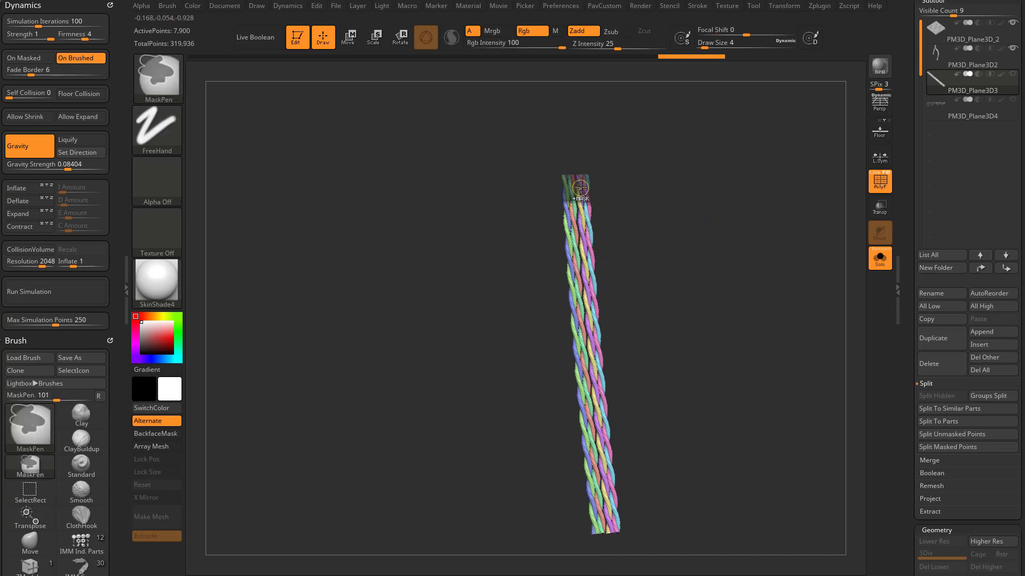
{"action": "left_click", "coordinate": [580, 188], "text": "ctrl"}
{"action": "left_click_drag", "start_coordinate": [687, 229], "coordinate": [672, 215], "text": "alt"}
{"action": "left_click_drag", "start_coordinate": [914, 330], "coordinate": [912, 60]}
{"action": "left_click", "coordinate": [937, 407]}
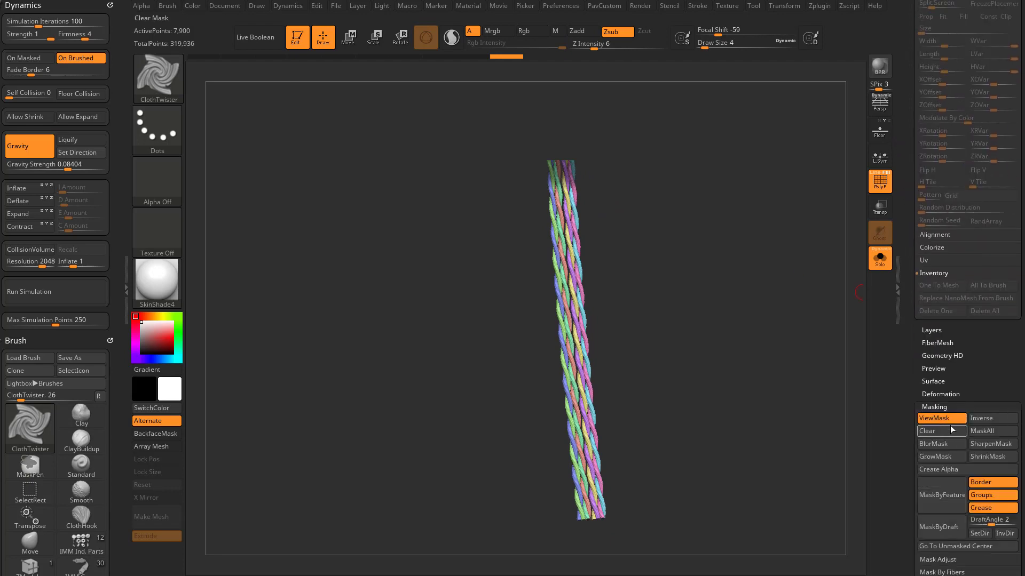
{"action": "left_click_drag", "start_coordinate": [752, 317], "coordinate": [678, 274]}
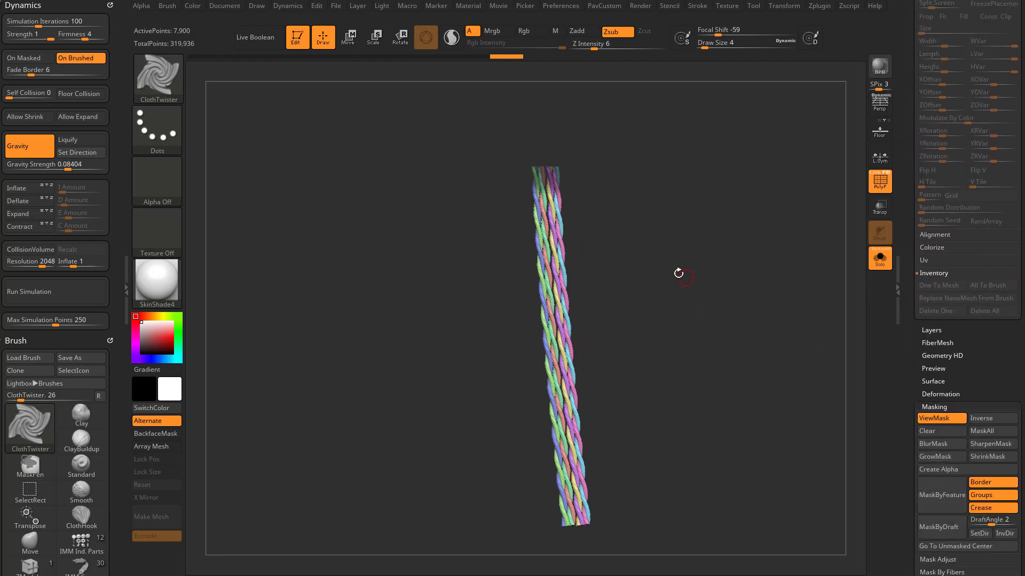
Step: Run the gravity simulation on the masked strands without self collision and again with Self Collision 1, undoing each result
{"action": "left_click", "coordinate": [50, 299]}
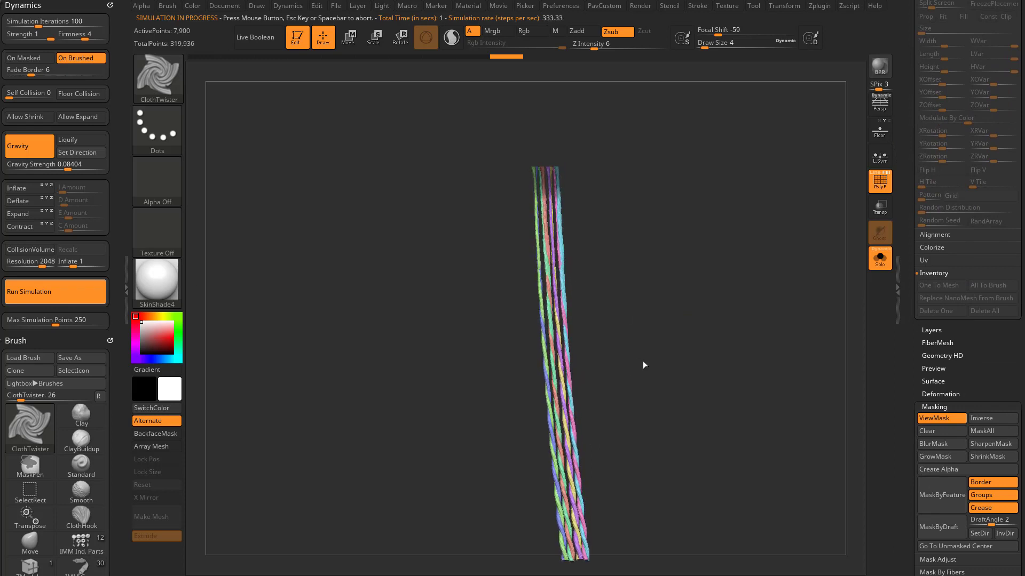
{"action": "left_click_drag", "start_coordinate": [619, 292], "coordinate": [576, 276]}
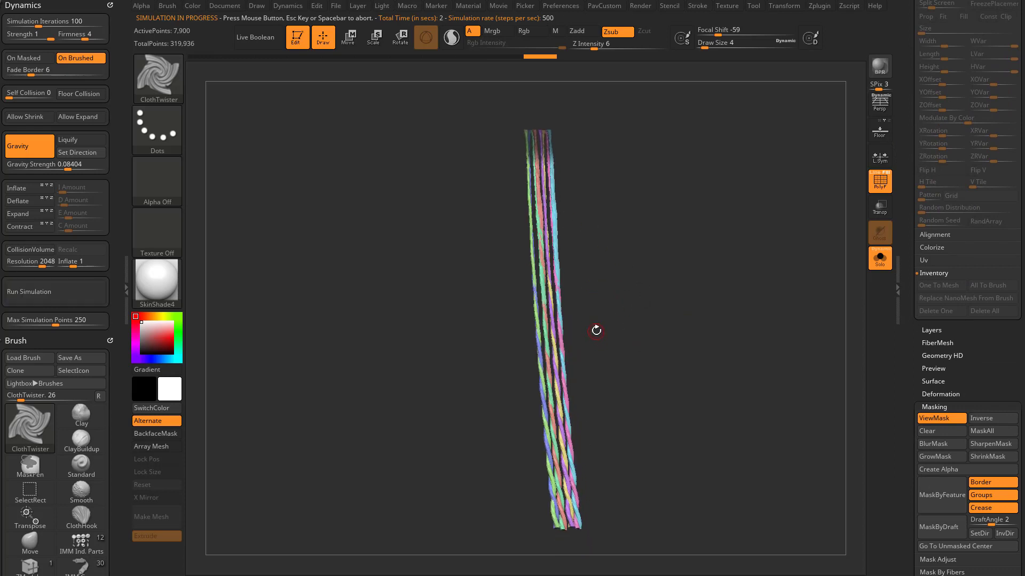
{"action": "left_click_drag", "start_coordinate": [596, 330], "coordinate": [632, 334]}
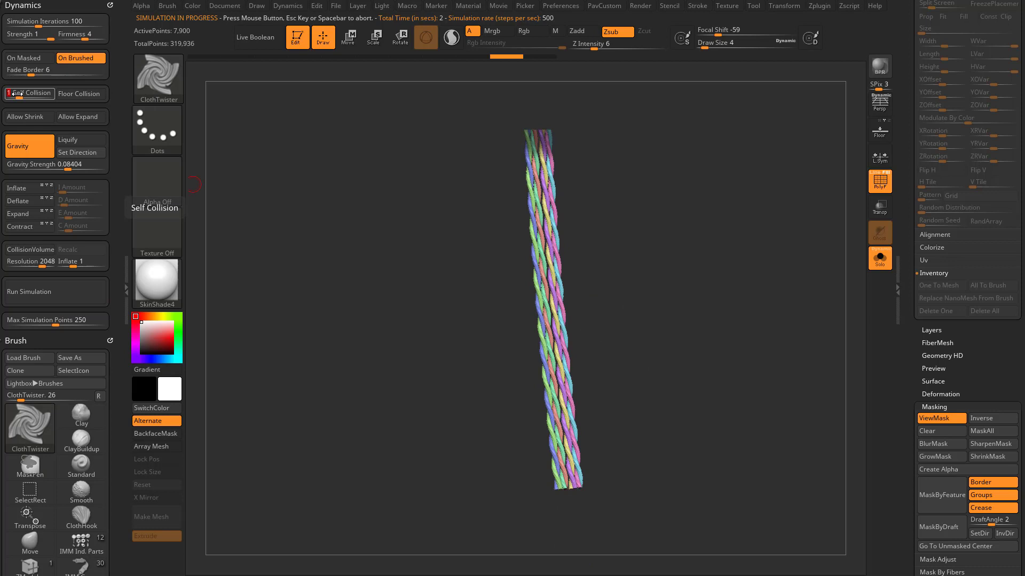
{"action": "left_click", "coordinate": [59, 287]}
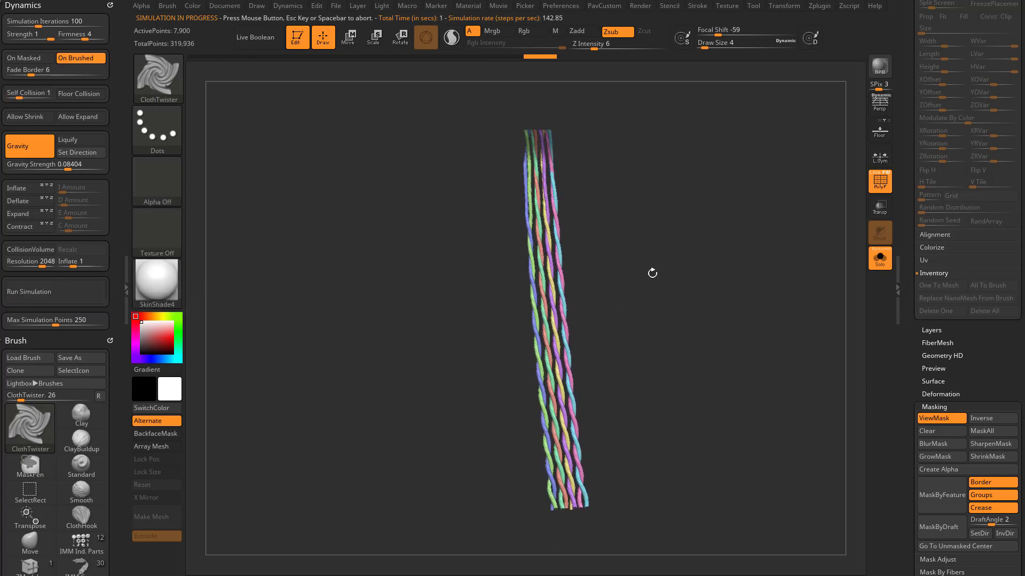
{"action": "key", "text": "s"}
{"action": "left_click_drag", "start_coordinate": [671, 283], "coordinate": [675, 284]}
{"action": "key", "text": "ctrl+z"}
Step: Set Gravity Strength to 0.00466 and rerun the simulation to loosen the masked strands
{"action": "left_click_drag", "start_coordinate": [68, 167], "coordinate": [63, 166]}
{"action": "left_click", "coordinate": [53, 291]}
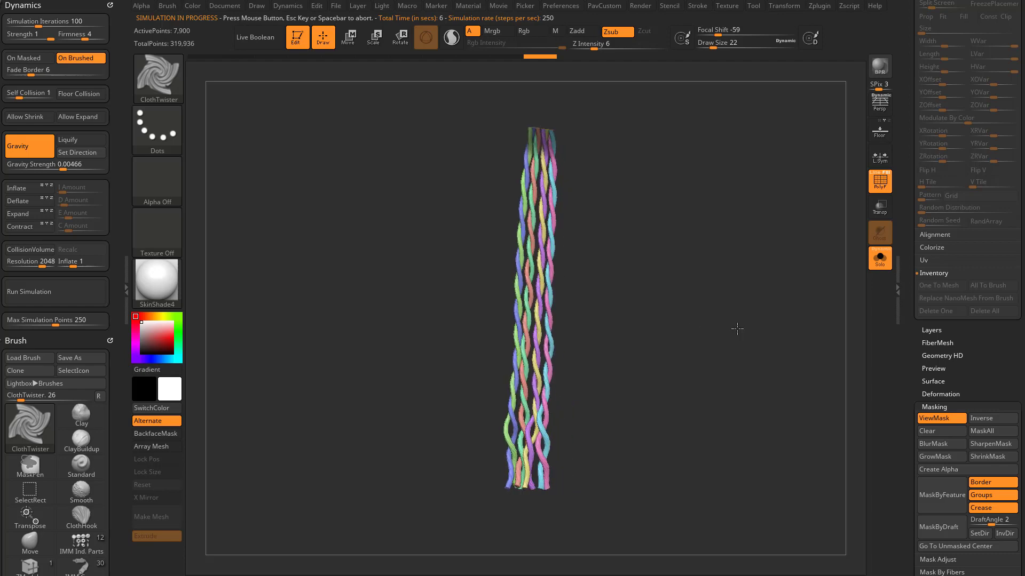
{"action": "key", "text": "ctrl+z"}
Step: Try ClothTwister strokes on the strands at Draw Size 35, undo them, and lightly twist the strands' lower ends
{"action": "key", "text": "s"}
{"action": "left_click_drag", "start_coordinate": [707, 338], "coordinate": [714, 338]}
{"action": "key", "text": "s"}
{"action": "left_click_drag", "start_coordinate": [636, 342], "coordinate": [632, 342]}
{"action": "left_click_drag", "start_coordinate": [673, 362], "coordinate": [660, 360], "text": "alt"}
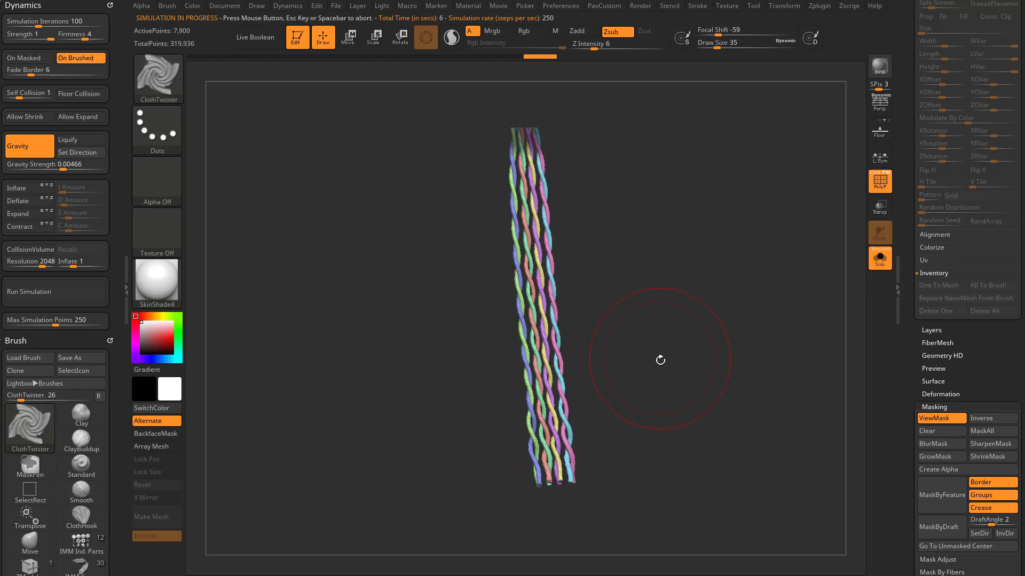
{"action": "key", "text": "b"}
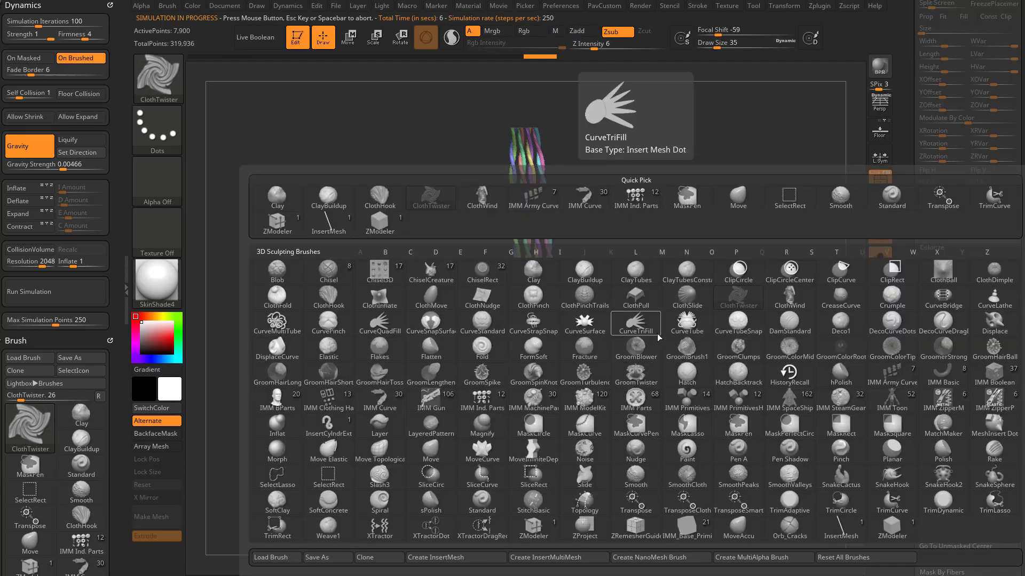
{"action": "key", "text": "c"}
{"action": "key", "text": "w"}
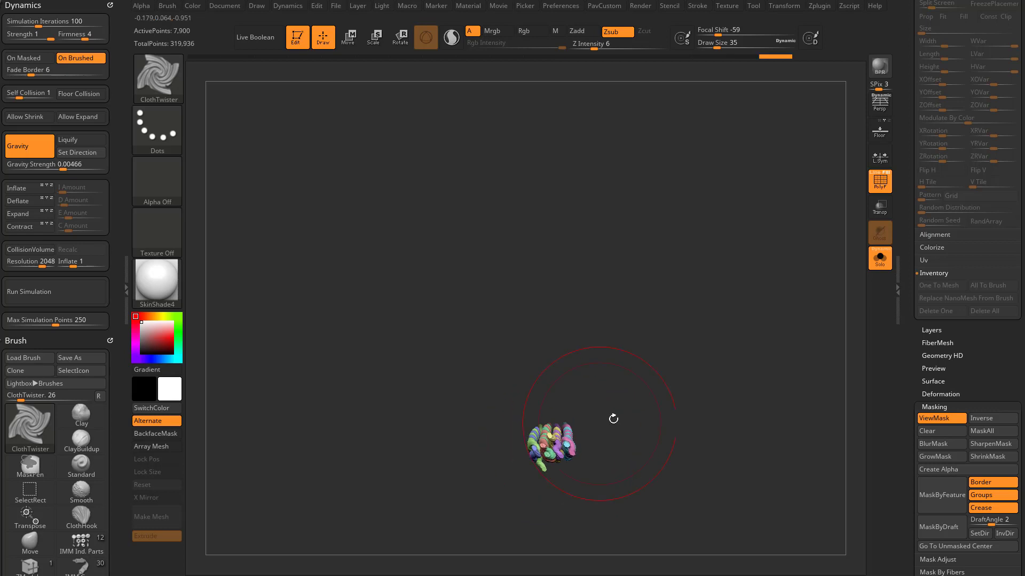
{"action": "mouse_move", "coordinate": [613, 419]}
{"action": "left_mouse_down"}
{"action": "mouse_move", "coordinate": [618, 430]}
{"action": "mouse_move", "coordinate": [597, 413]}
{"action": "mouse_move", "coordinate": [560, 433]}
{"action": "mouse_move", "coordinate": [560, 420]}
{"action": "left_mouse_up"}
{"action": "key", "text": "ctrl+z"}
{"action": "key", "text": "ctrl+z"}
{"action": "key", "text": "ctrl+z"}
{"action": "key", "text": "ctrl+z"}
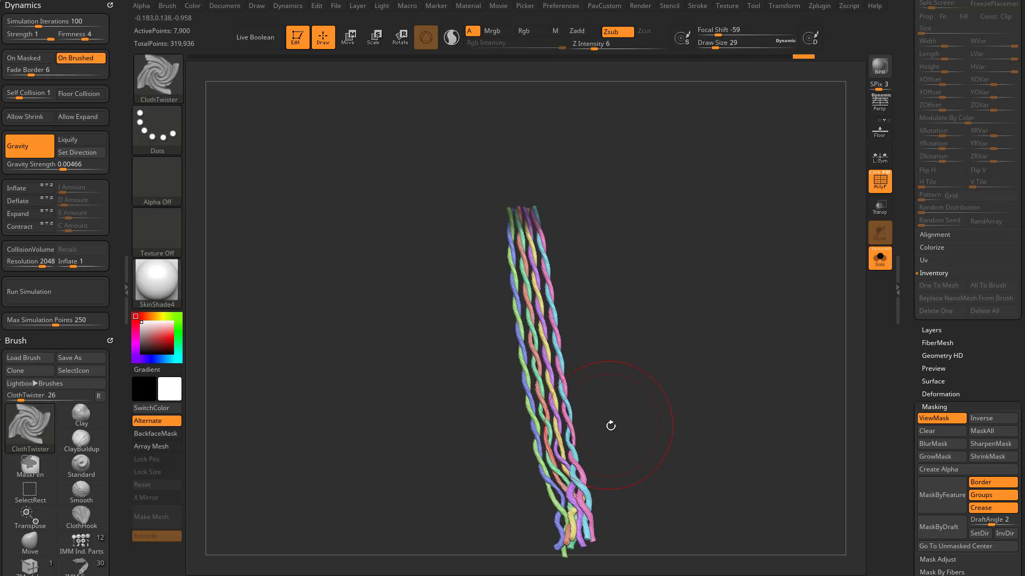
Step: Simulate the twisted strands again, raising Self Collision to 2 and Gravity Strength to 0.03809
{"action": "left_click", "coordinate": [61, 294]}
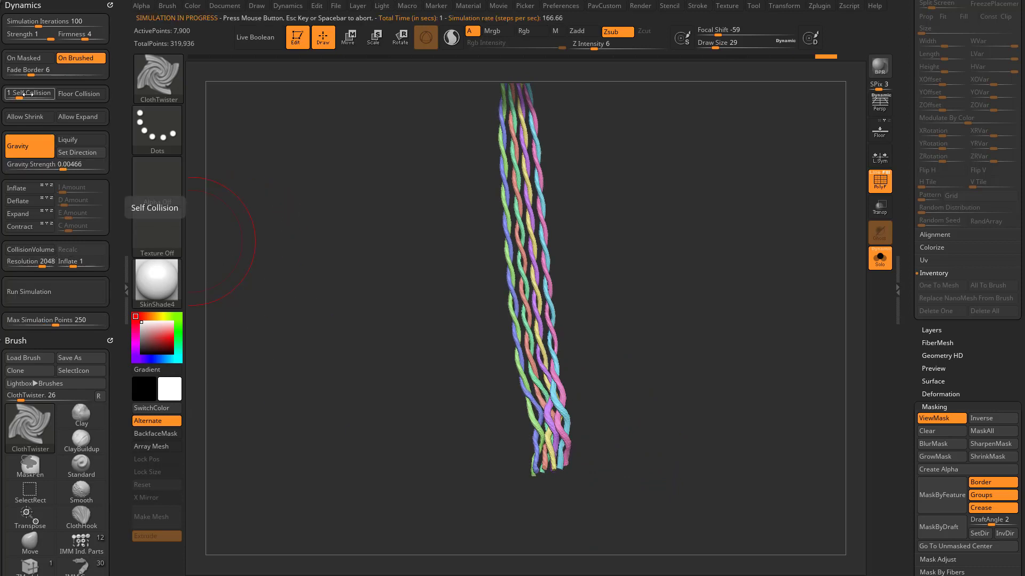
{"action": "left_click", "coordinate": [51, 294]}
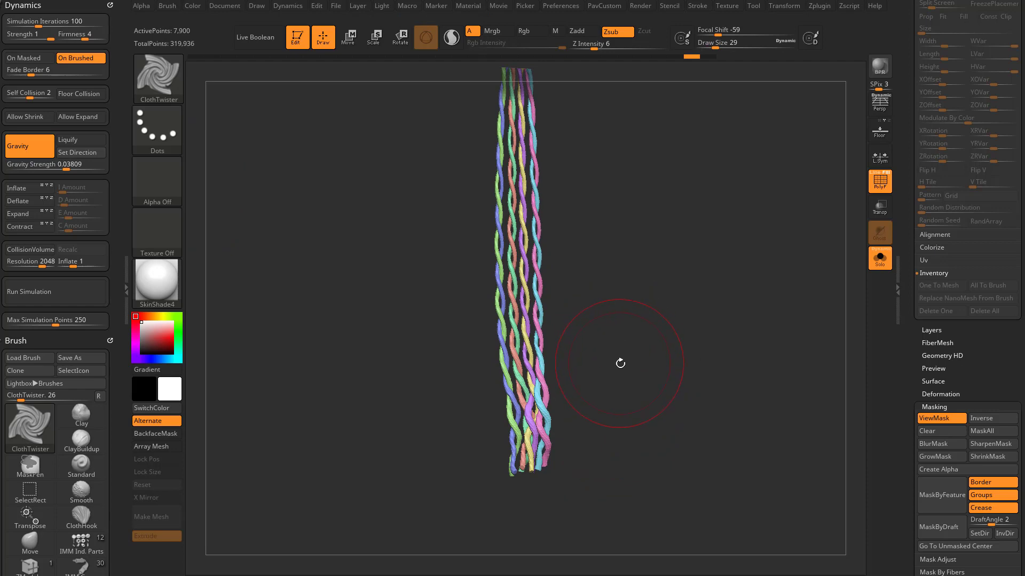
Step: Switch to the ClothHook brush and turn on Topological auto masking for it
{"action": "key", "text": "b"}
{"action": "key", "text": "c"}
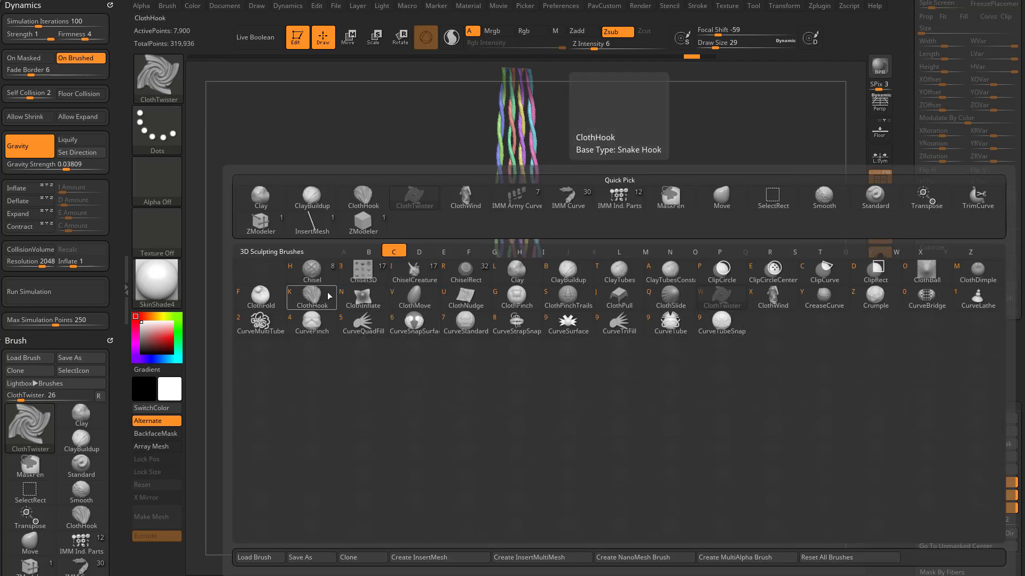
{"action": "left_click", "coordinate": [311, 296]}
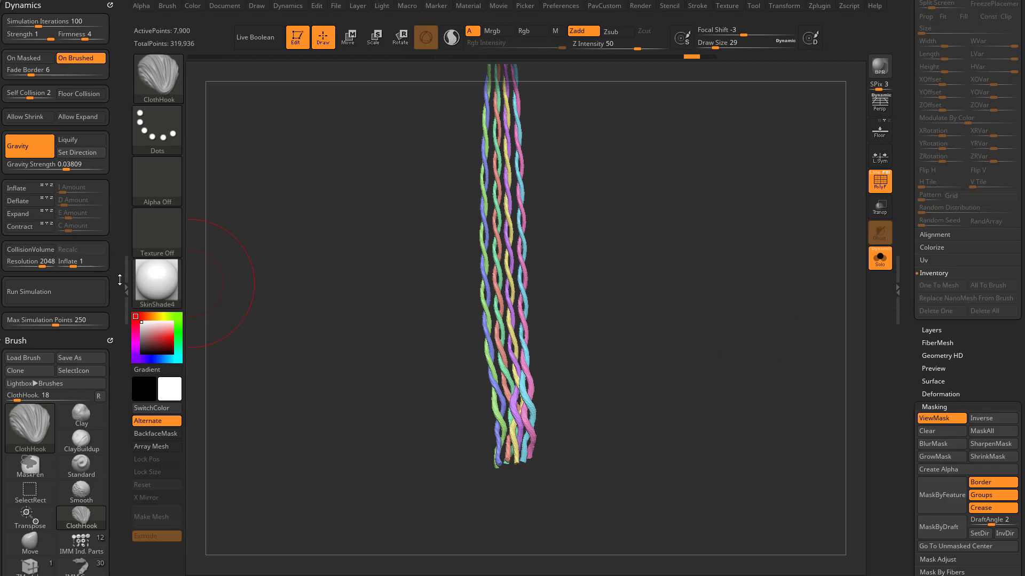
{"action": "left_click_drag", "start_coordinate": [119, 280], "coordinate": [122, 144]}
{"action": "left_click_drag", "start_coordinate": [75, 322], "coordinate": [70, 244]}
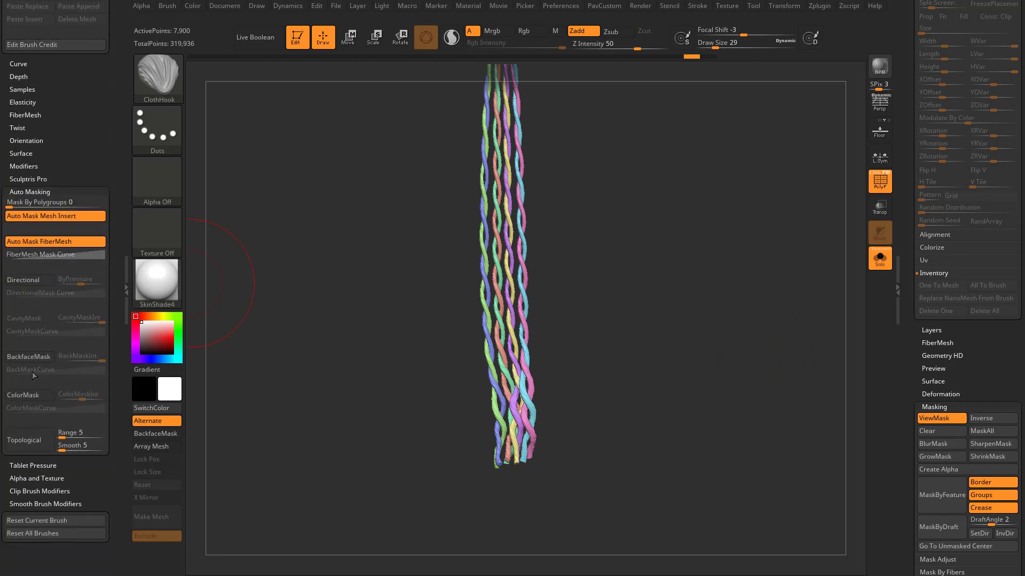
{"action": "left_click", "coordinate": [31, 440]}
Step: Pull the two outer strands outward near their lower ends with ClothHook, undoing stray strokes, and turn Topological masking off
{"action": "key", "text": "s"}
{"action": "mouse_move", "coordinate": [528, 417]}
{"action": "left_mouse_down"}
{"action": "mouse_move", "coordinate": [566, 378]}
{"action": "mouse_move", "coordinate": [452, 370]}
{"action": "mouse_move", "coordinate": [552, 388]}
{"action": "left_mouse_up"}
{"action": "key", "text": "ctrl+z"}
{"action": "key", "text": "ctrl+z"}
{"action": "left_click_drag", "start_coordinate": [497, 410], "coordinate": [483, 410]}
{"action": "left_click", "coordinate": [44, 440]}
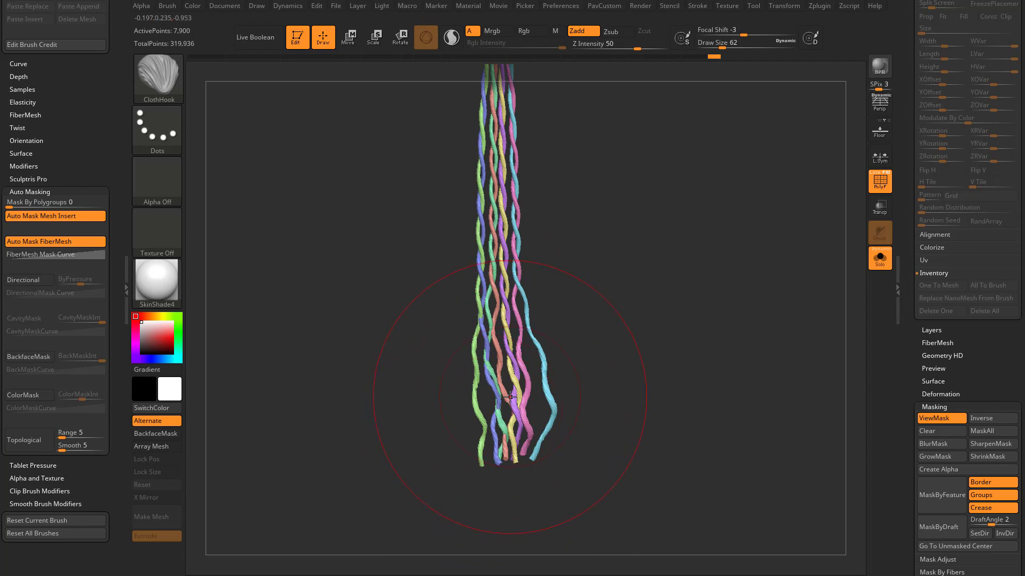
{"action": "left_click_drag", "start_coordinate": [696, 344], "coordinate": [685, 315]}
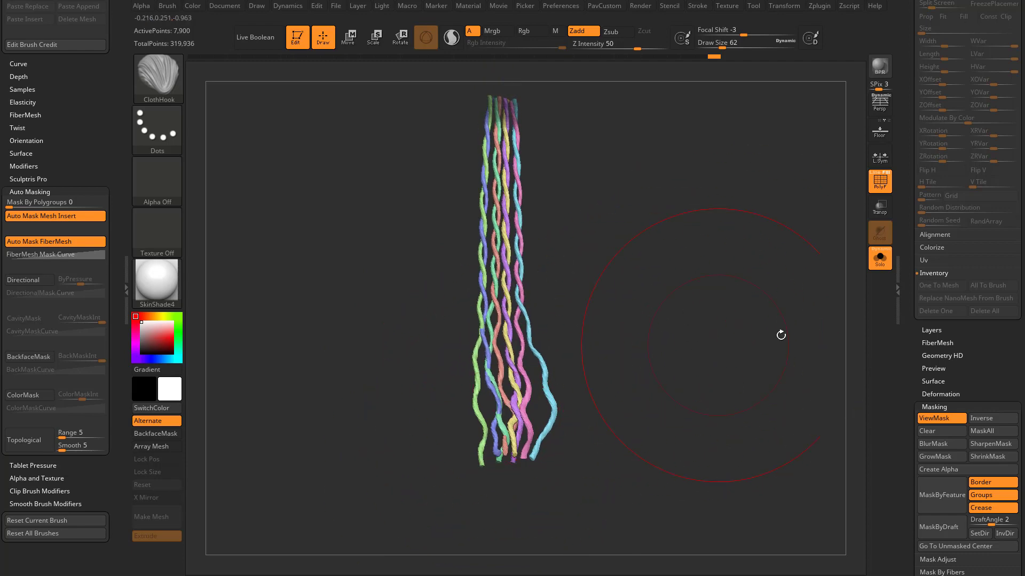
Step: Regenerate the polygroups with Auto Groups so that each strand has its own group
{"action": "left_click_drag", "start_coordinate": [905, 359], "coordinate": [905, 238]}
{"action": "scroll", "coordinate": [905, 238], "scroll_direction": "down", "scroll_amount": 5}
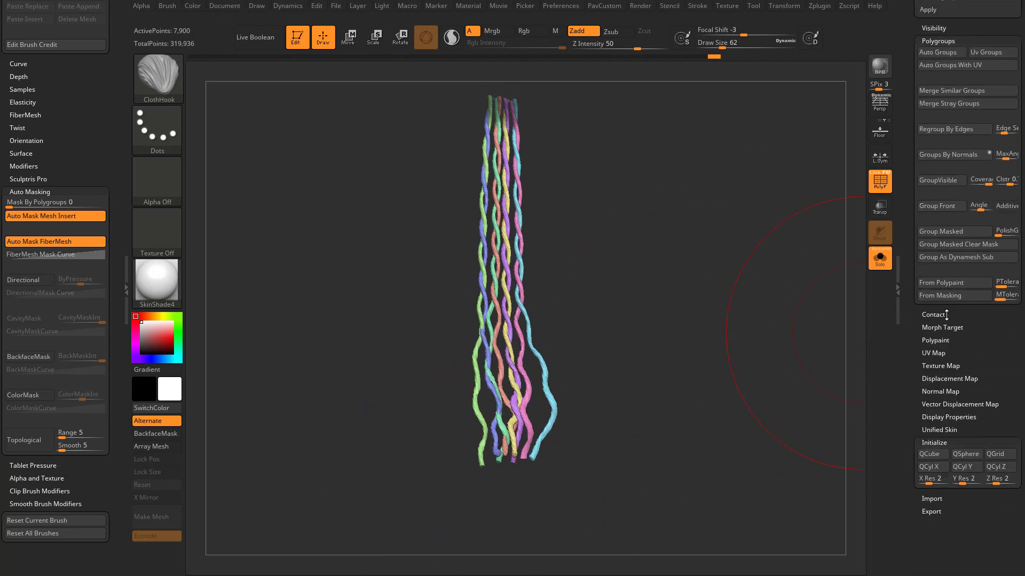
{"action": "key", "text": "shift"}
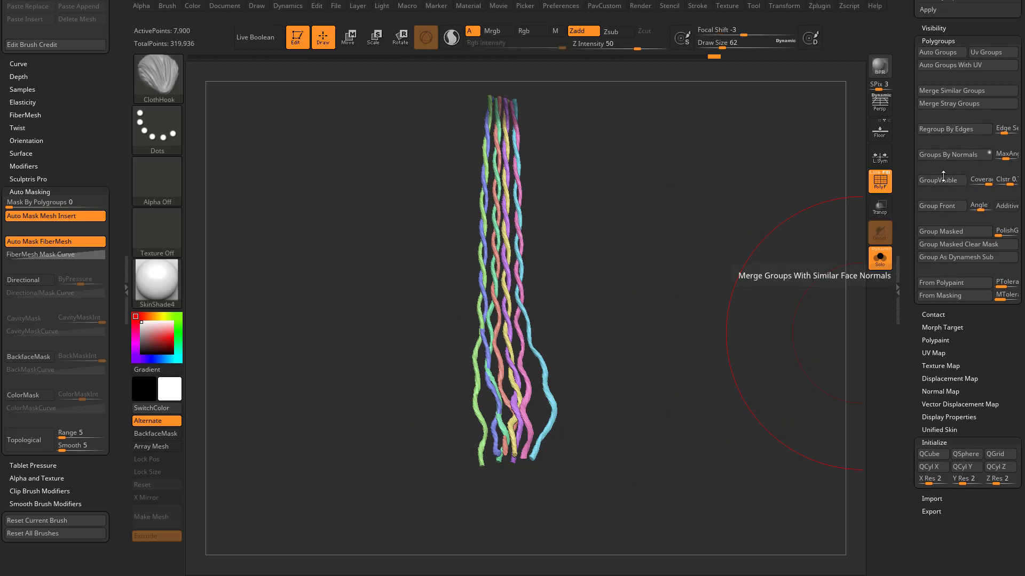
{"action": "left_click", "coordinate": [938, 53]}
{"action": "left_click_drag", "start_coordinate": [661, 223], "coordinate": [658, 246]}
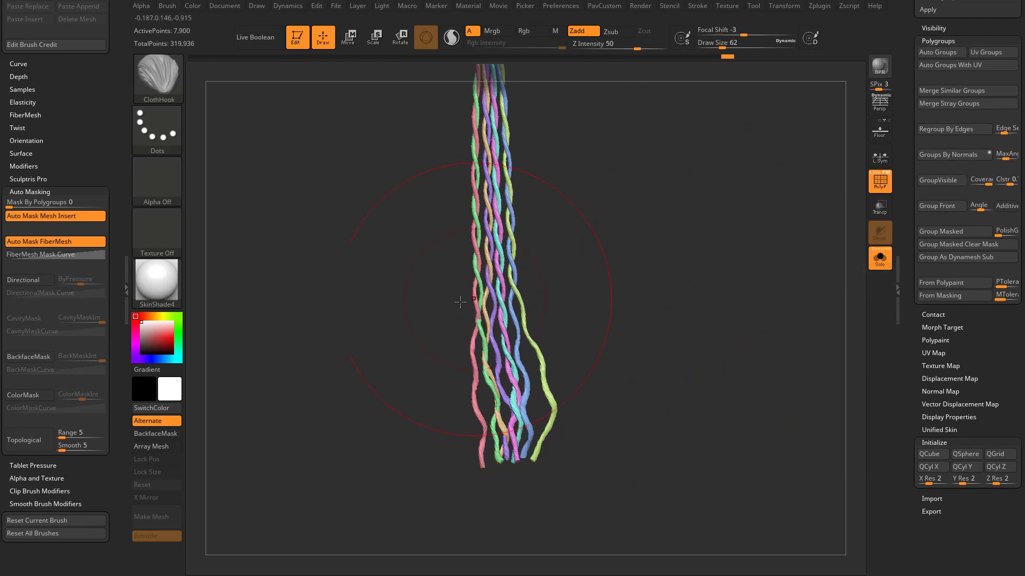
Step: Set Mask By Polygroups to 100 and pull individual strands outward at mid-height with ClothHook, undoing an unwanted pull
{"action": "left_click_drag", "start_coordinate": [41, 201], "coordinate": [110, 202]}
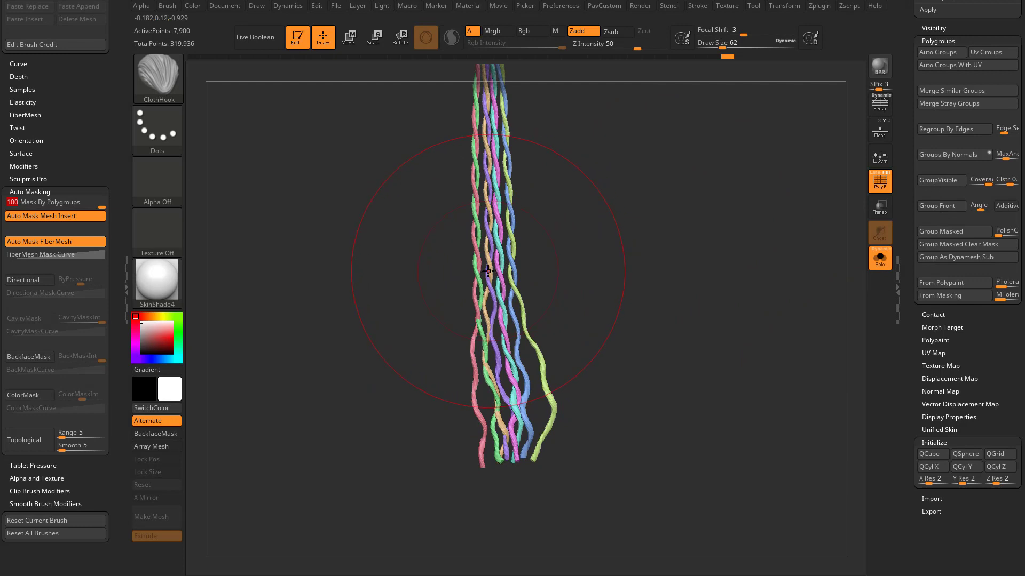
{"action": "mouse_move", "coordinate": [480, 261]}
{"action": "left_mouse_down"}
{"action": "mouse_move", "coordinate": [433, 256]}
{"action": "mouse_move", "coordinate": [532, 260]}
{"action": "left_mouse_up"}
{"action": "key", "text": "ctrl+z"}
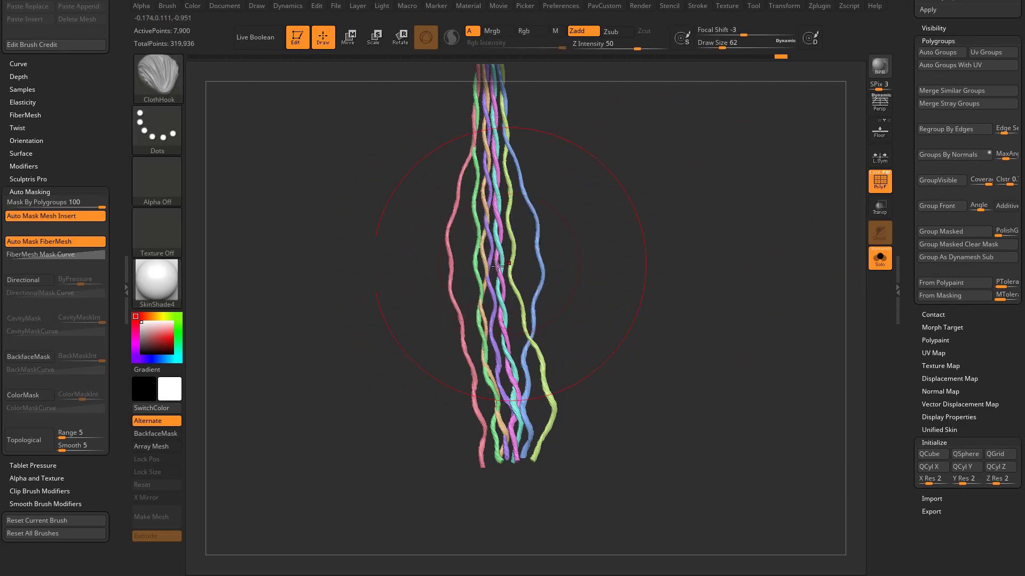
Step: Run the gravity simulation to settle the separated strands, and reduce the brush Draw Size to 25
{"action": "scroll", "coordinate": [40, 338], "scroll_direction": "up", "scroll_amount": 10}
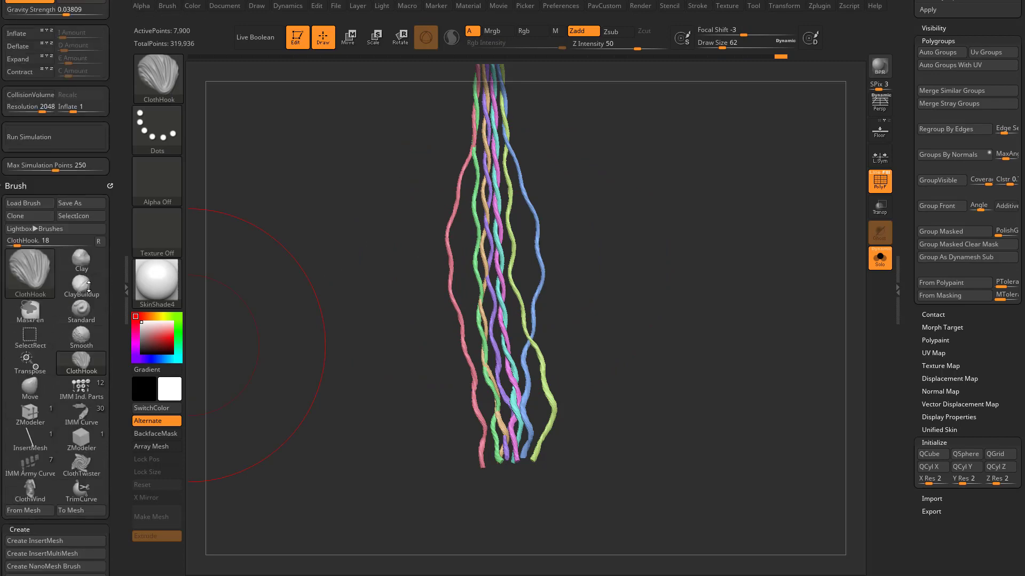
{"action": "left_click", "coordinate": [93, 292]}
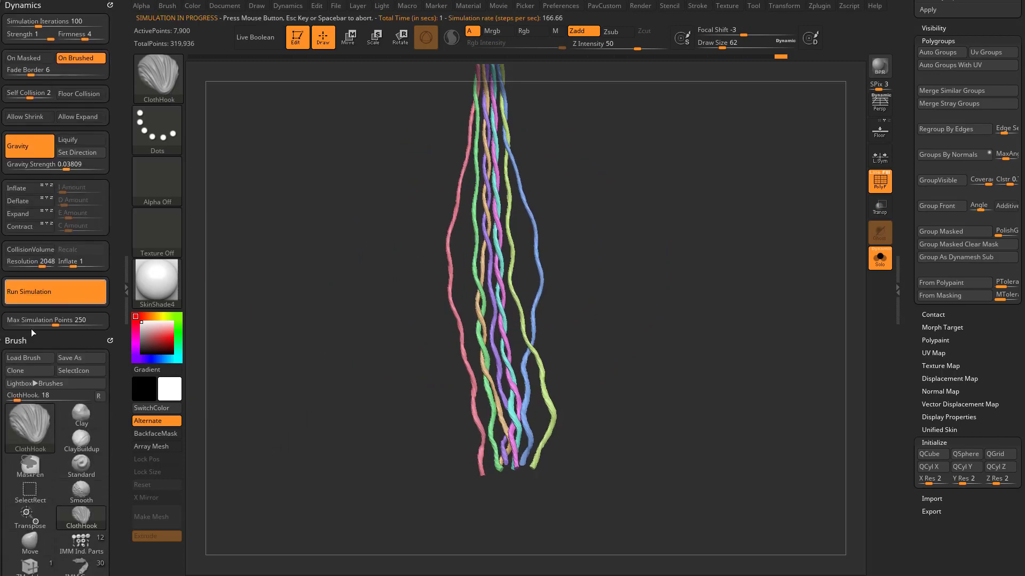
{"action": "mouse_move", "coordinate": [696, 354]}
{"action": "left_mouse_down", "text": "alt"}
{"action": "mouse_move", "coordinate": [675, 281]}
{"action": "mouse_move", "coordinate": [669, 330]}
{"action": "mouse_move", "coordinate": [657, 327]}
{"action": "mouse_move", "coordinate": [687, 341]}
{"action": "left_mouse_up", "text": "alt"}
{"action": "key", "text": "s"}
{"action": "mouse_move", "coordinate": [687, 341]}
{"action": "left_mouse_down"}
{"action": "mouse_move", "coordinate": [602, 343]}
{"action": "mouse_move", "coordinate": [735, 331]}
{"action": "mouse_move", "coordinate": [715, 324]}
{"action": "left_mouse_up"}
{"action": "key", "text": "s"}
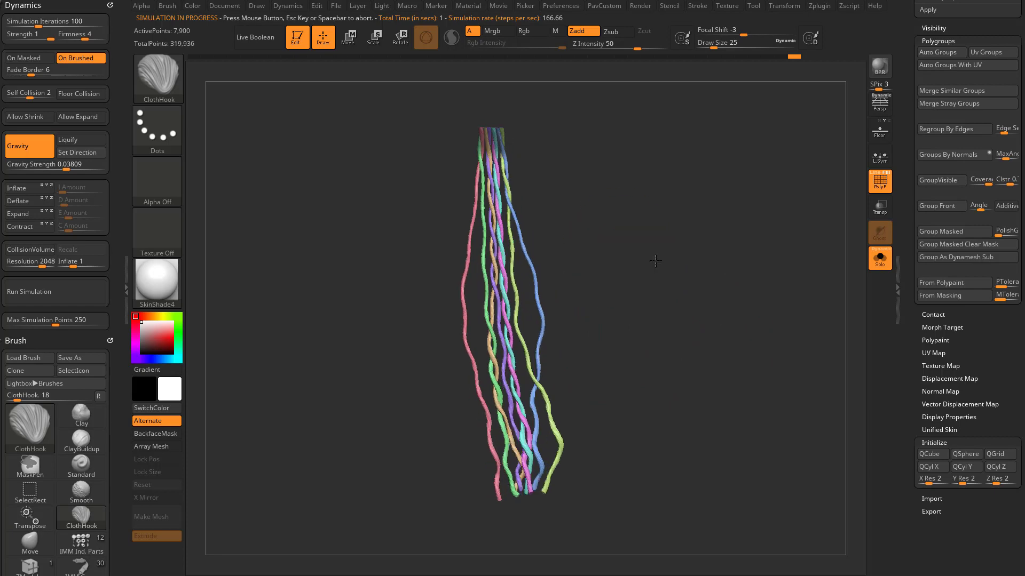
Step: Turn off Solo to show the grid together with the loosened strands
{"action": "left_click", "coordinate": [879, 257]}
{"action": "left_click_drag", "start_coordinate": [907, 251], "coordinate": [906, 369]}
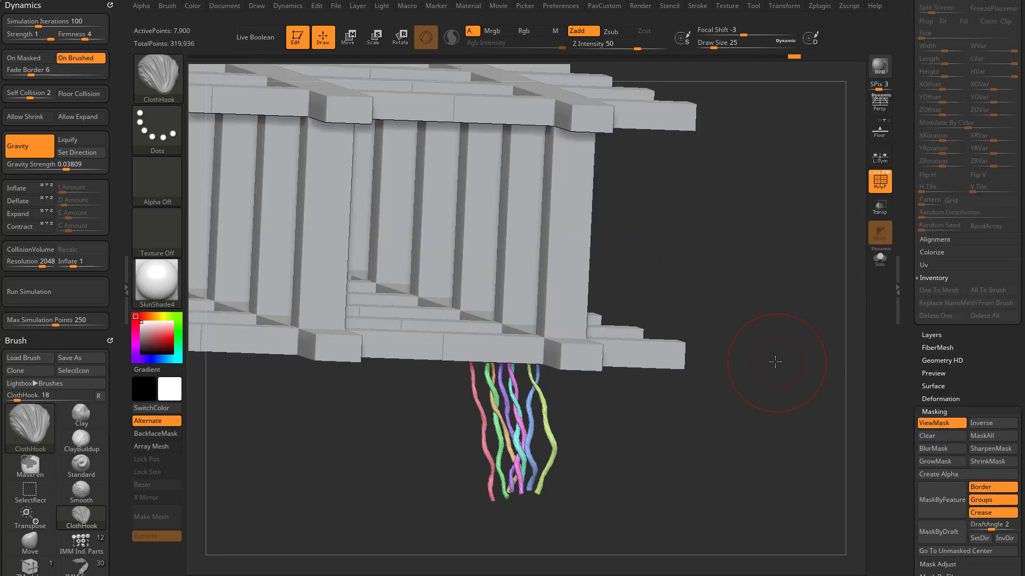